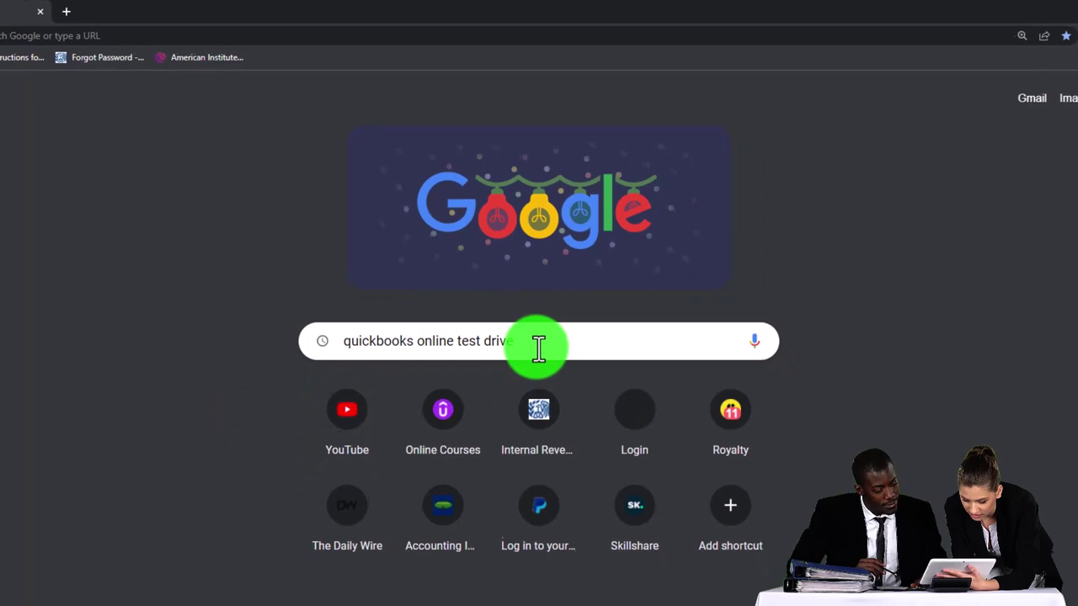
Search Google for 'quickbooks online test drive' and launch the sample company test drive from the help article.
{"action": "key", "text": "Return"}
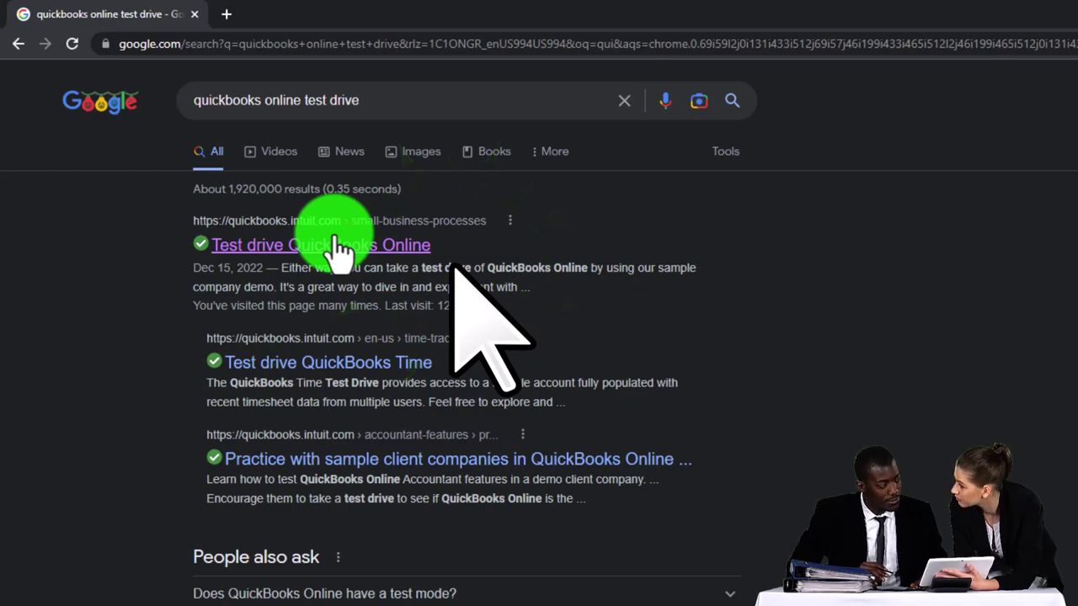
{"action": "left_click", "coordinate": [335, 245]}
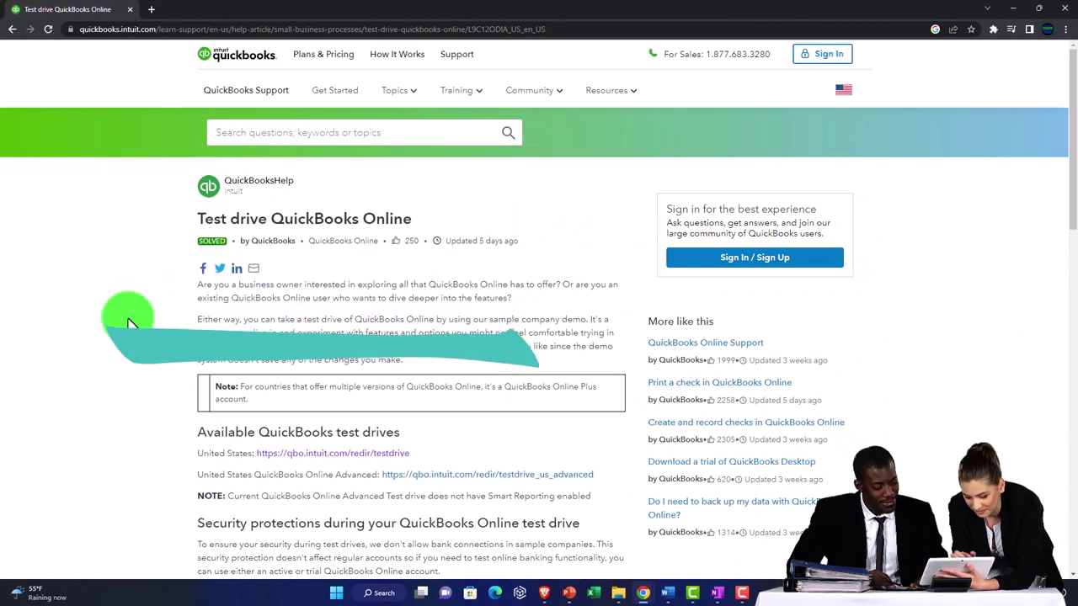
{"action": "scroll", "coordinate": [126, 322], "scroll_direction": "down", "scroll_amount": 3}
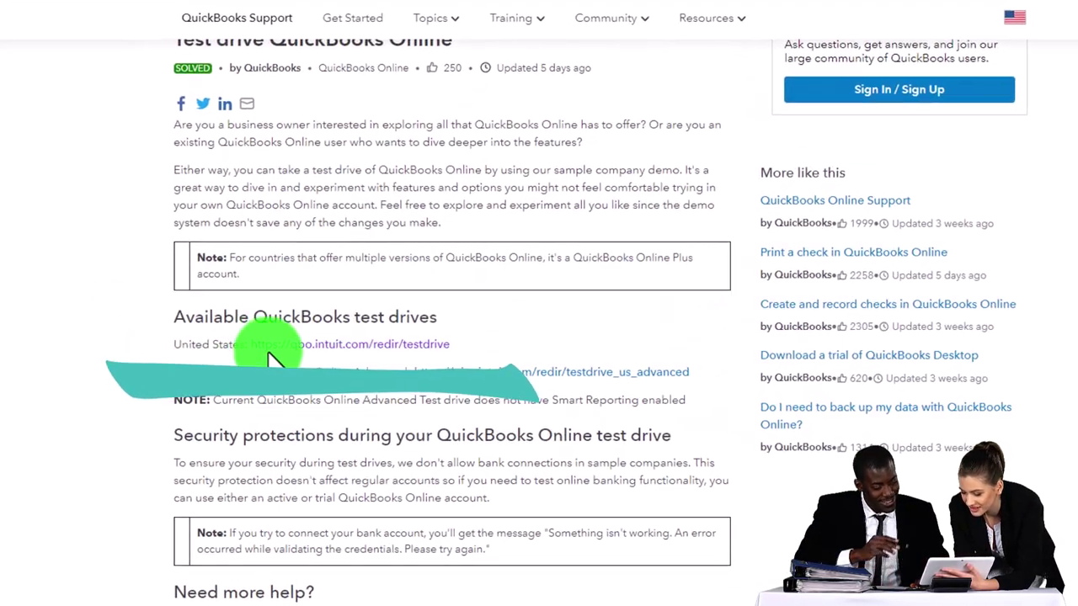
{"action": "left_click", "coordinate": [275, 348]}
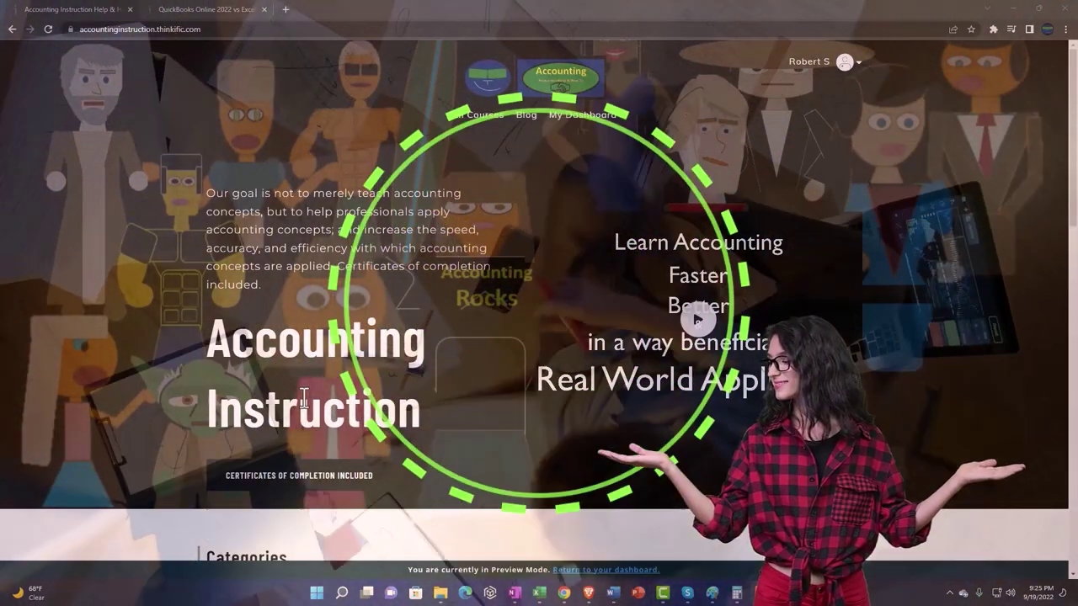
Scroll the Categories grid, then expand OneNote - Getting Started 2022 in the course lesson tab.
{"action": "scroll", "coordinate": [149, 469], "scroll_direction": "down", "scroll_amount": 2}
{"action": "scroll", "coordinate": [149, 469], "scroll_direction": "down", "scroll_amount": 3}
{"action": "scroll", "coordinate": [149, 469], "scroll_direction": "down", "scroll_amount": 1}
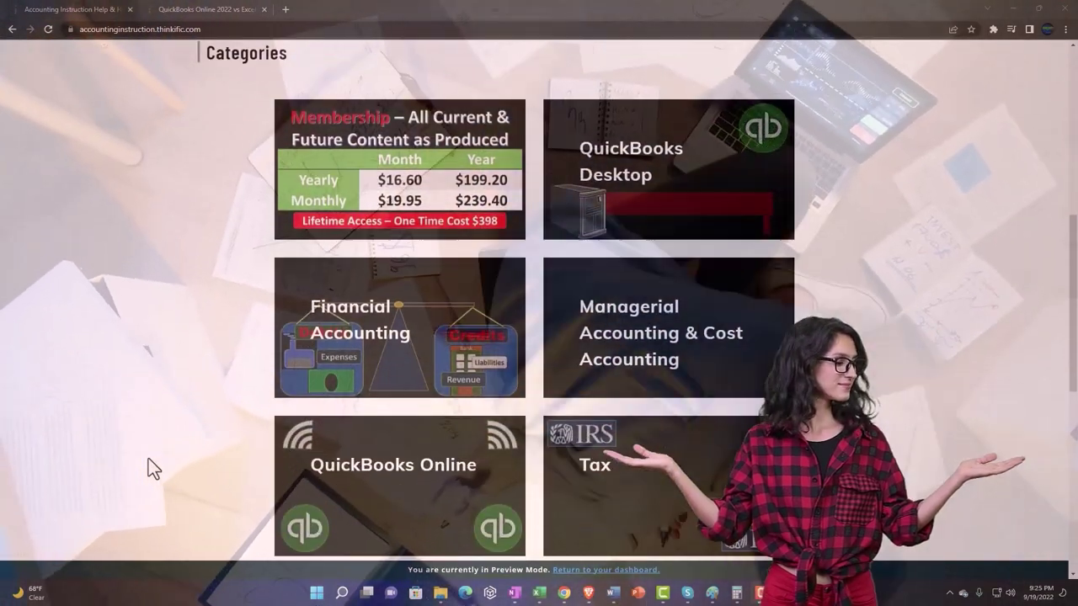
{"action": "scroll", "coordinate": [149, 469], "scroll_direction": "down", "scroll_amount": 1}
{"action": "scroll", "coordinate": [149, 469], "scroll_direction": "down", "scroll_amount": 1}
{"action": "scroll", "coordinate": [149, 469], "scroll_direction": "down", "scroll_amount": 2}
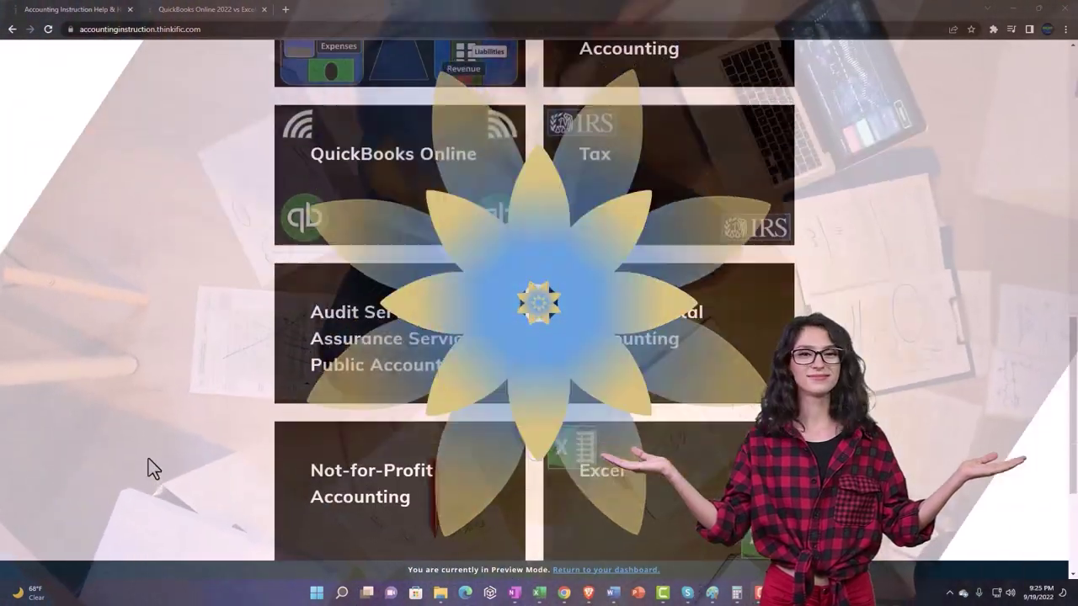
{"action": "scroll", "coordinate": [148, 460], "scroll_direction": "down", "scroll_amount": 2}
{"action": "scroll", "coordinate": [148, 460], "scroll_direction": "down", "scroll_amount": 1}
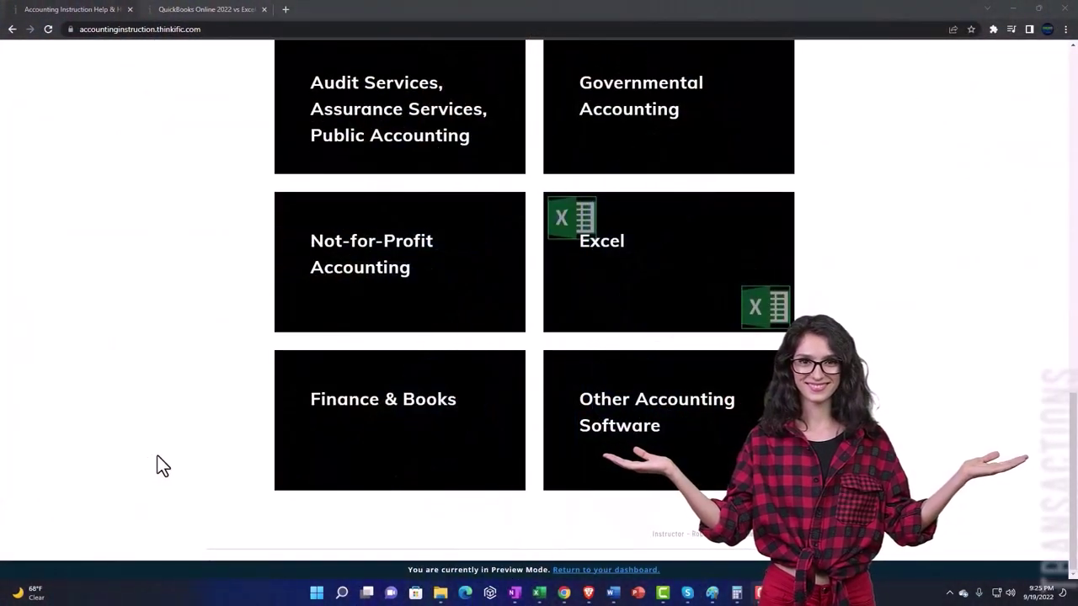
{"action": "left_click", "coordinate": [193, 12]}
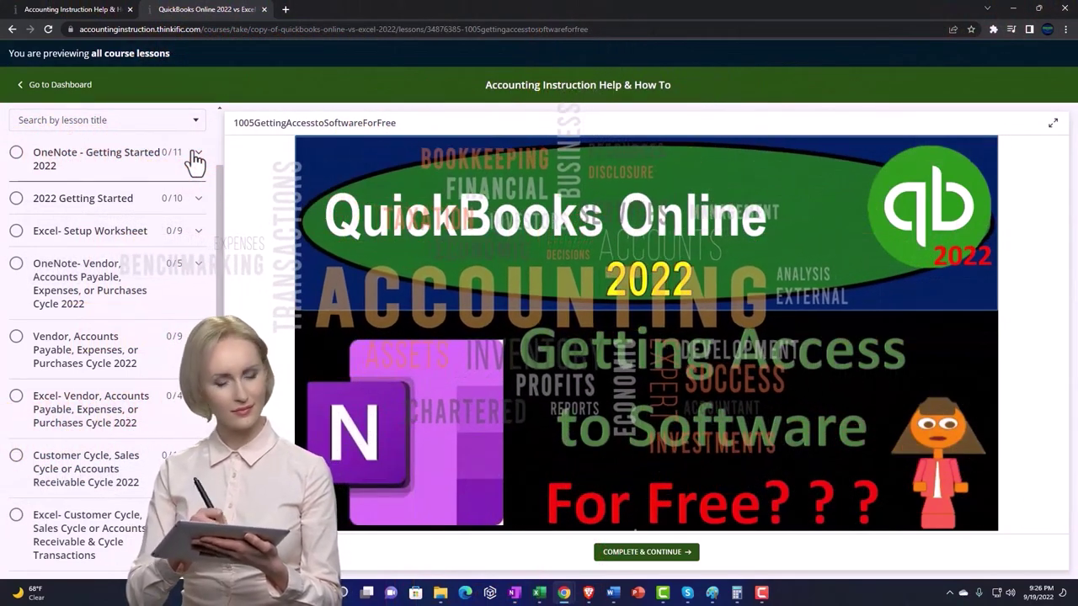
{"action": "left_click", "coordinate": [196, 159]}
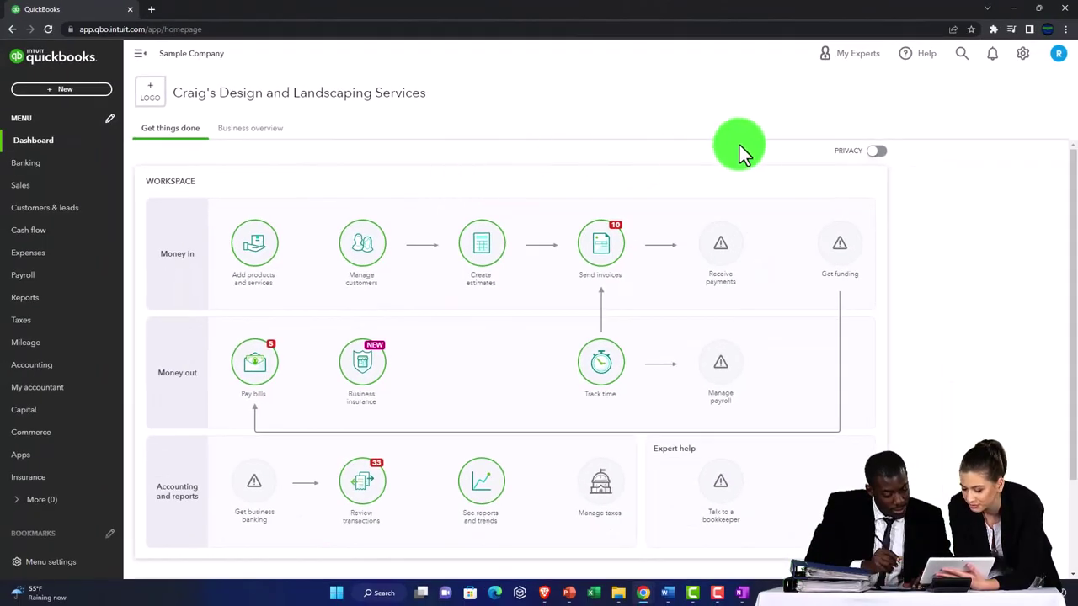
{"action": "key", "text": "ctrl+plus"}
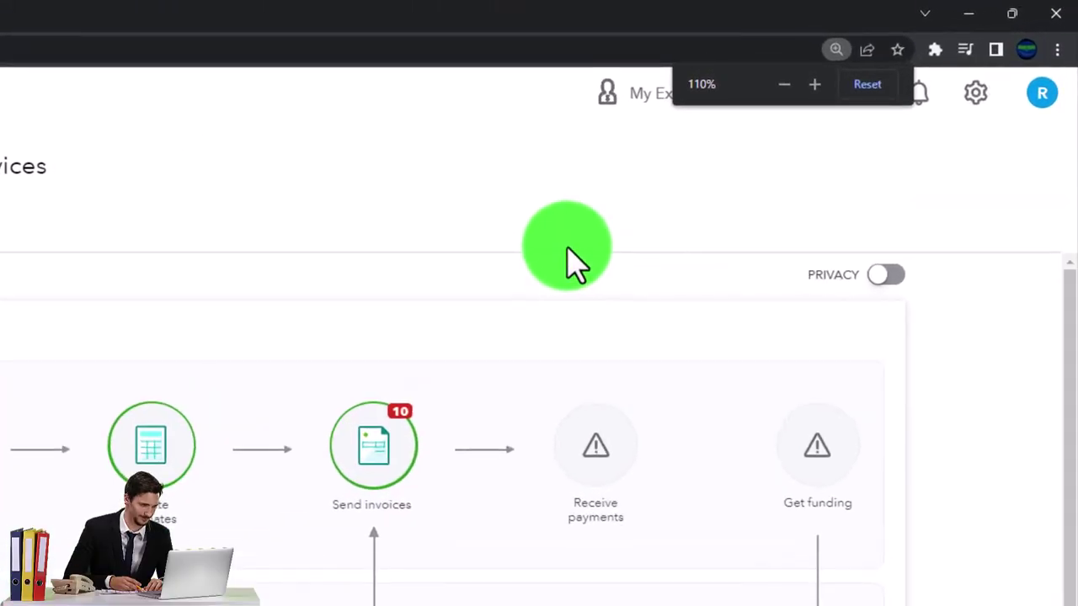
{"action": "key", "text": "ctrl+plus"}
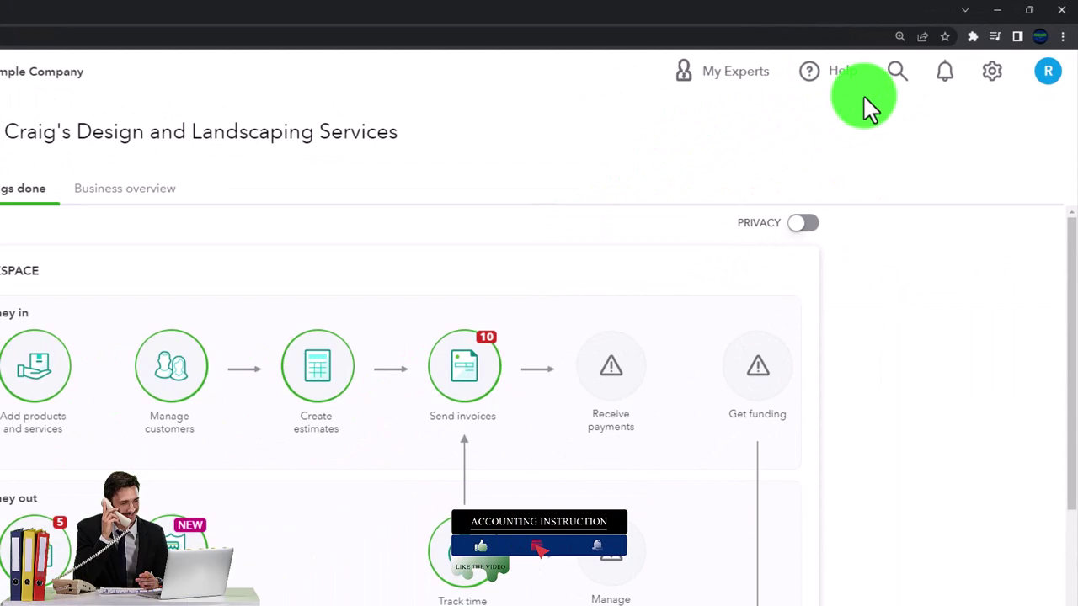
{"action": "left_click", "coordinate": [994, 74]}
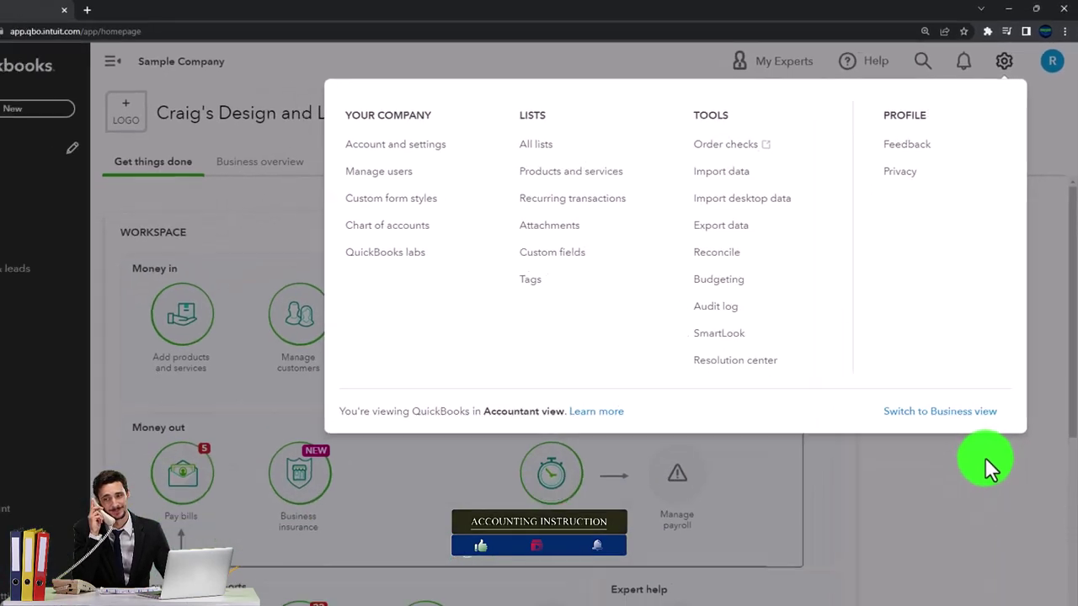
{"action": "left_click", "coordinate": [991, 428]}
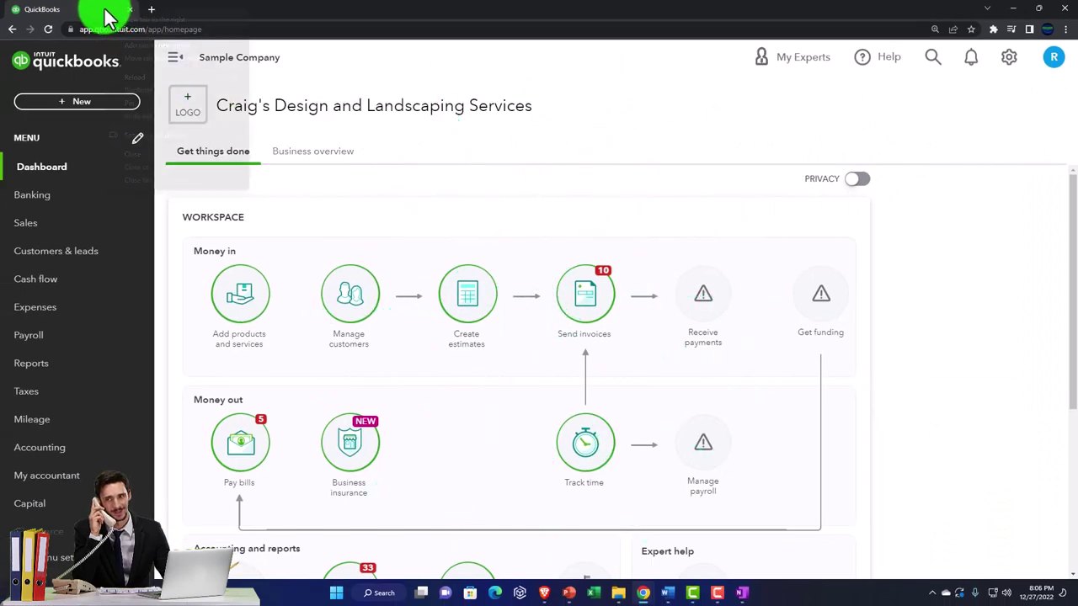
Duplicate the QuickBooks tab twice and open the Balance Sheet report in one copy.
{"action": "left_click", "coordinate": [158, 91]}
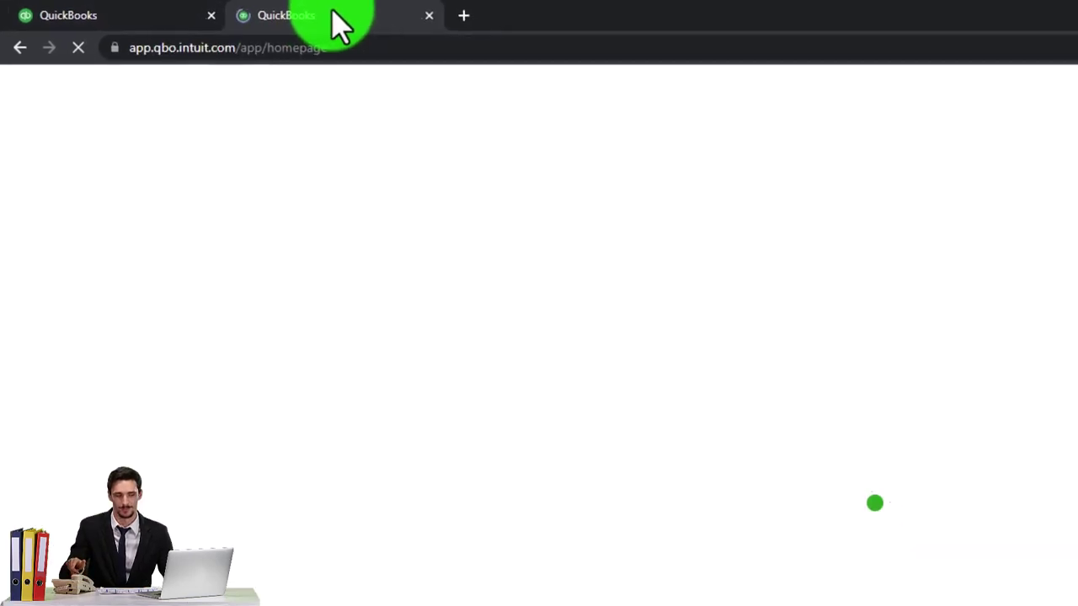
{"action": "right_click", "coordinate": [364, 14]}
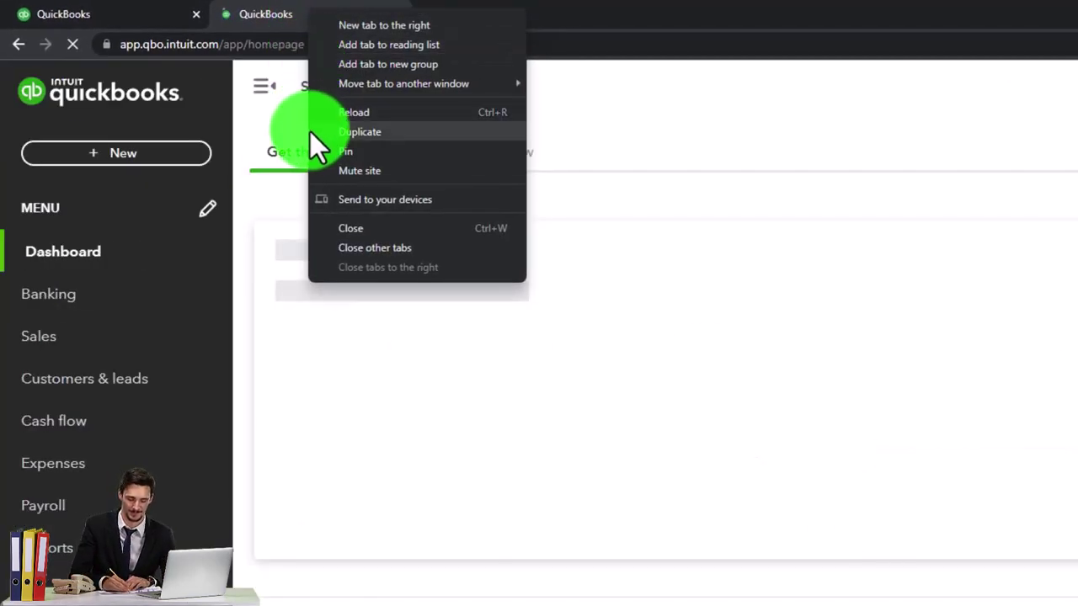
{"action": "left_click", "coordinate": [429, 138]}
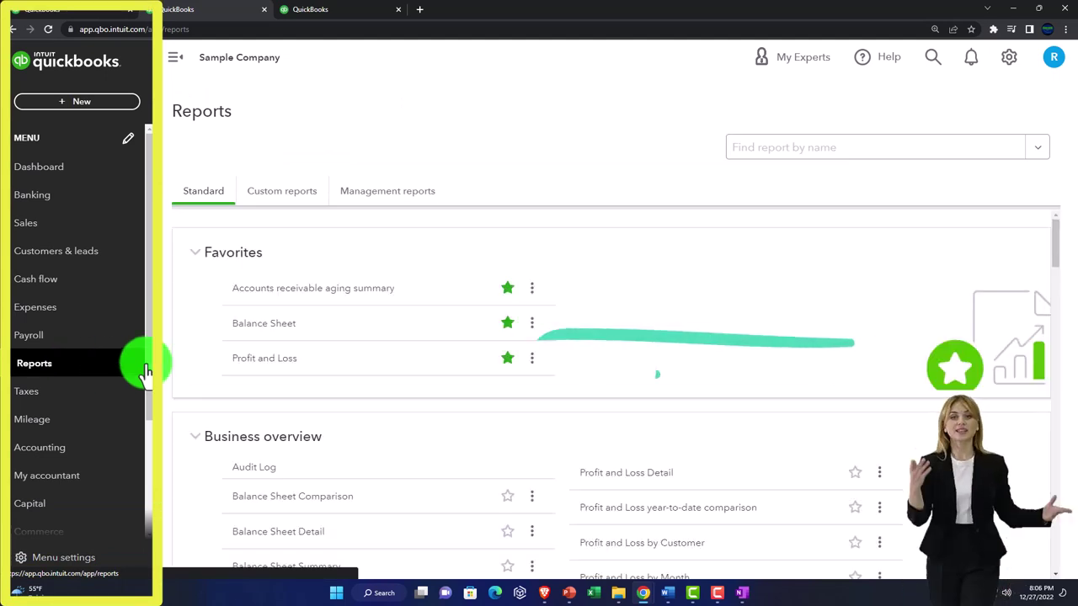
{"action": "left_click", "coordinate": [244, 327]}
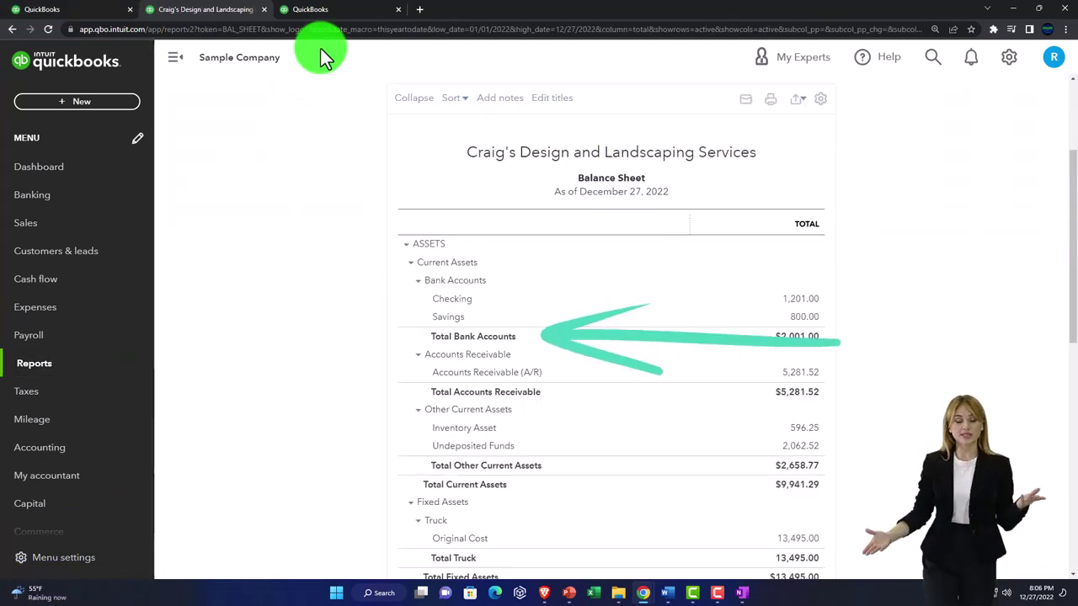
Open the Profit and Loss report in the third QuickBooks tab.
{"action": "left_click", "coordinate": [335, 18]}
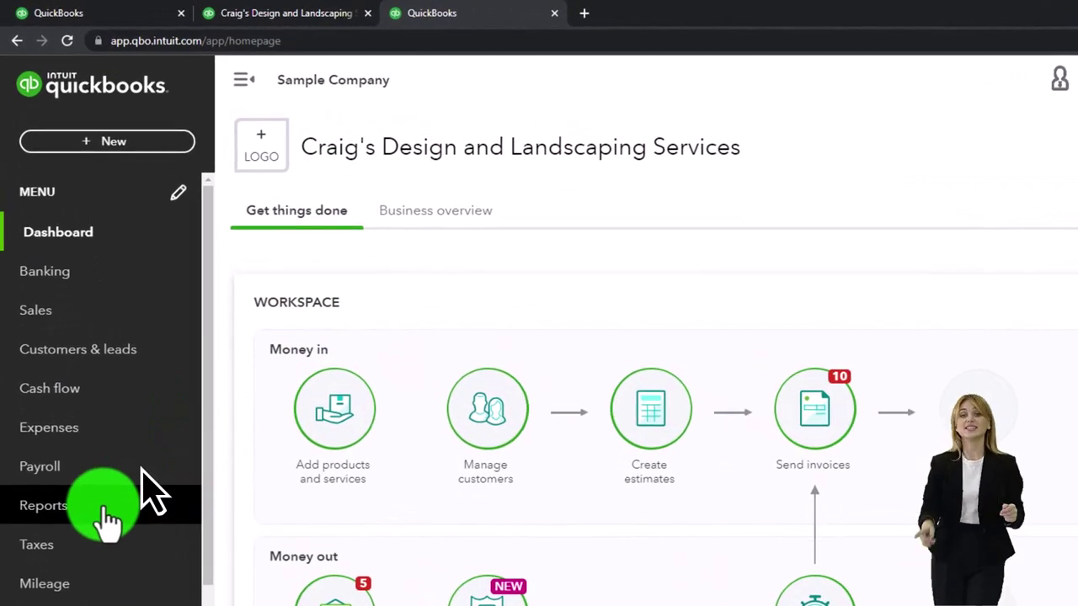
{"action": "left_click", "coordinate": [154, 496]}
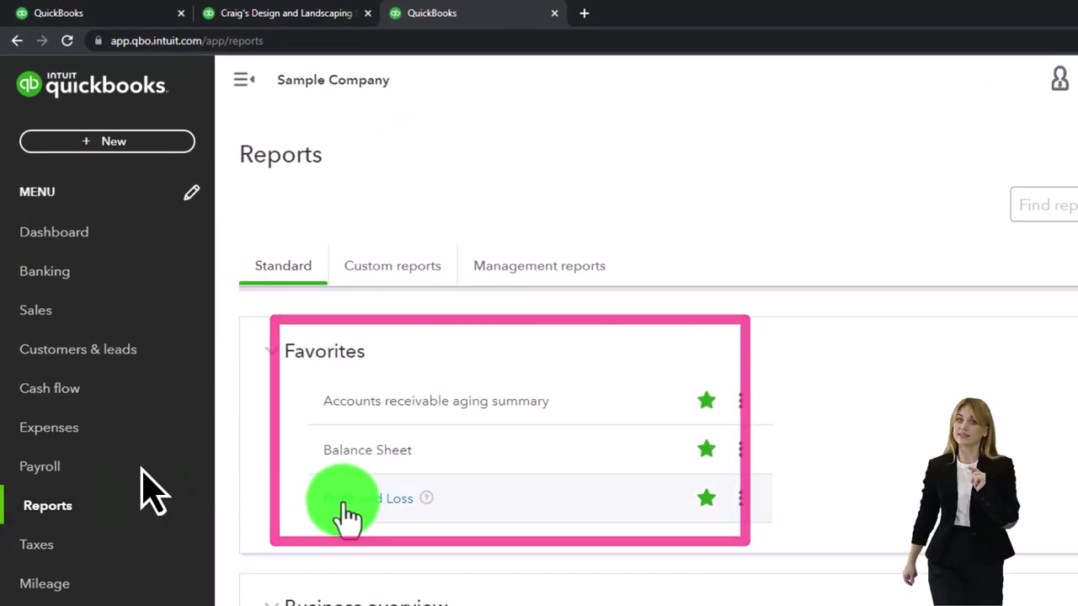
{"action": "left_click", "coordinate": [344, 502]}
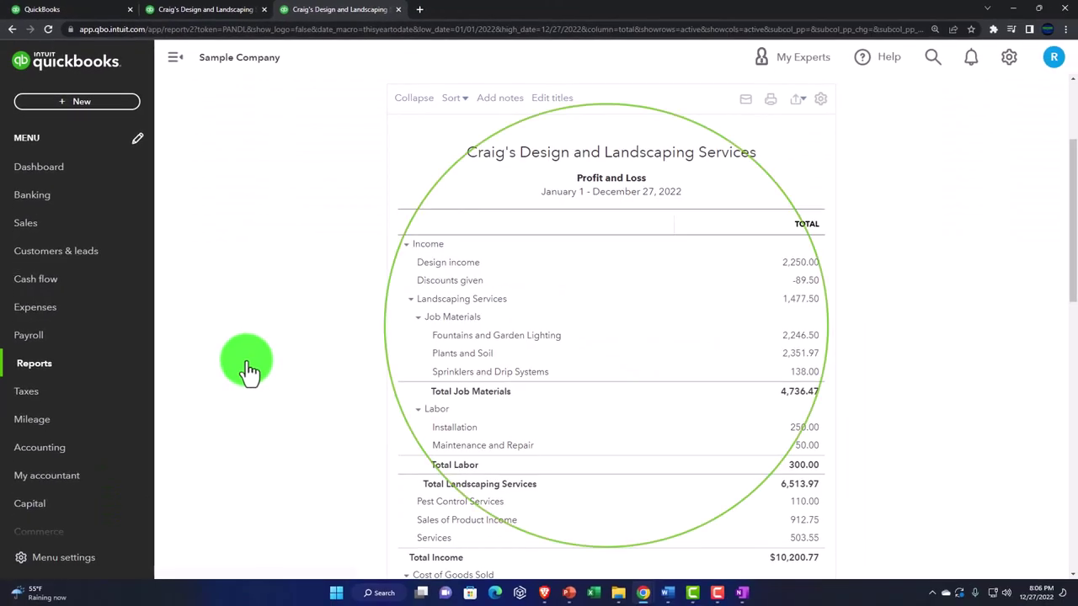
Rerun the current report for 01/01/2022 through 12/31/2022 with the sidebar collapsed.
{"action": "left_click", "coordinate": [175, 57]}
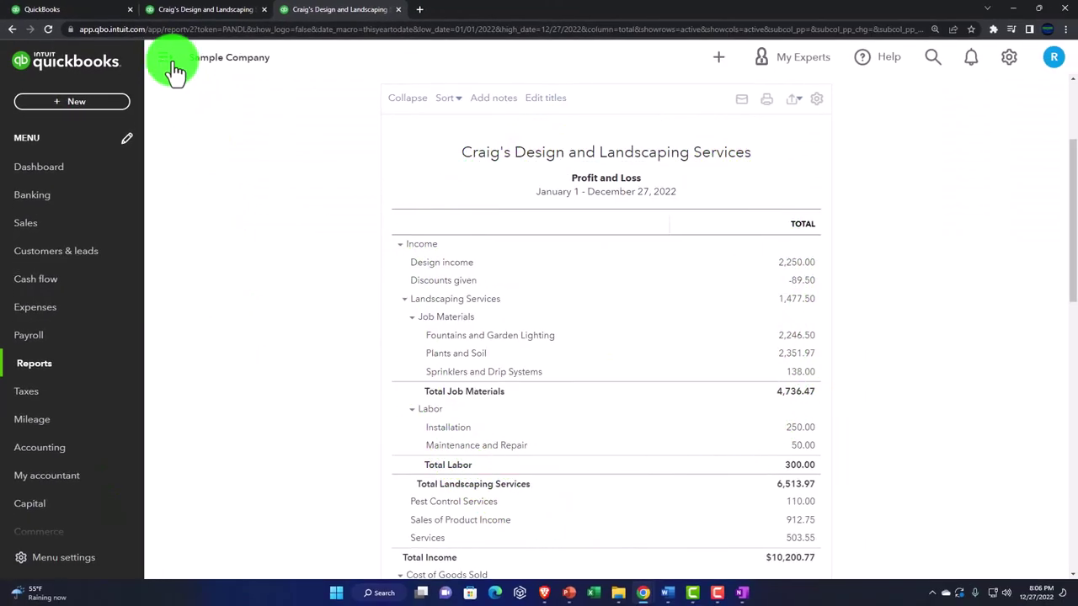
{"action": "scroll", "coordinate": [174, 241], "scroll_direction": "up", "scroll_amount": 3}
{"action": "left_click", "coordinate": [210, 217]}
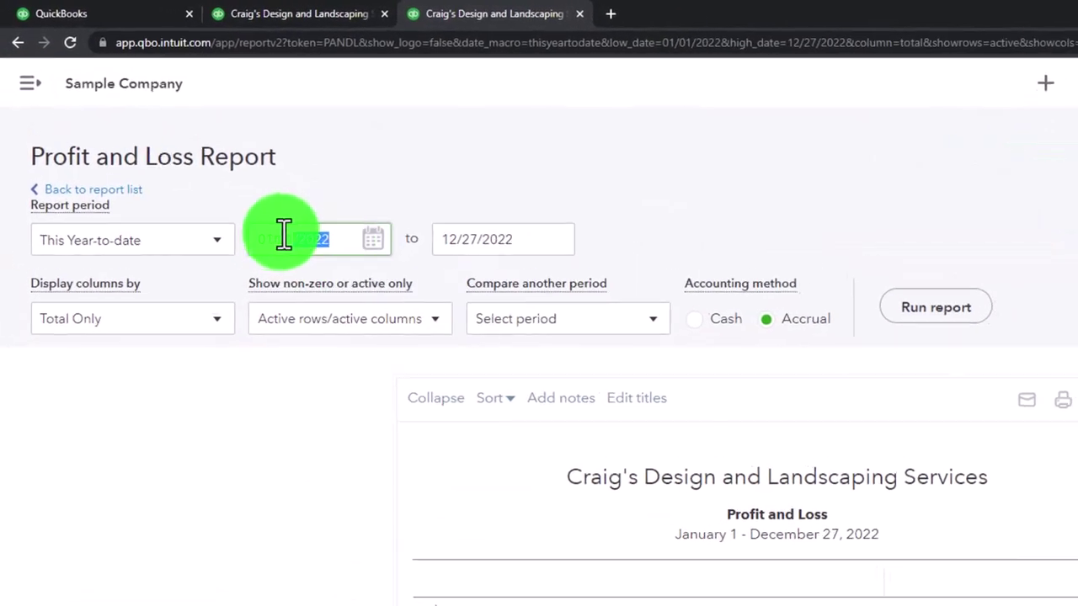
{"action": "type", "text": "01"}
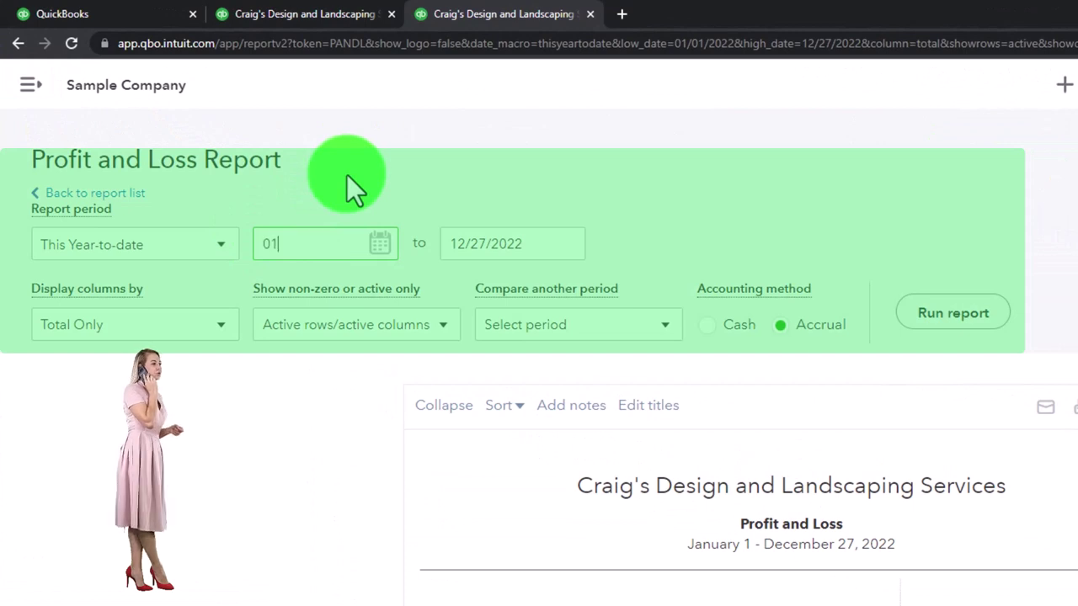
{"action": "type", "text": "0122"}
{"action": "key", "text": "Tab"}
{"action": "type", "text": "1"}
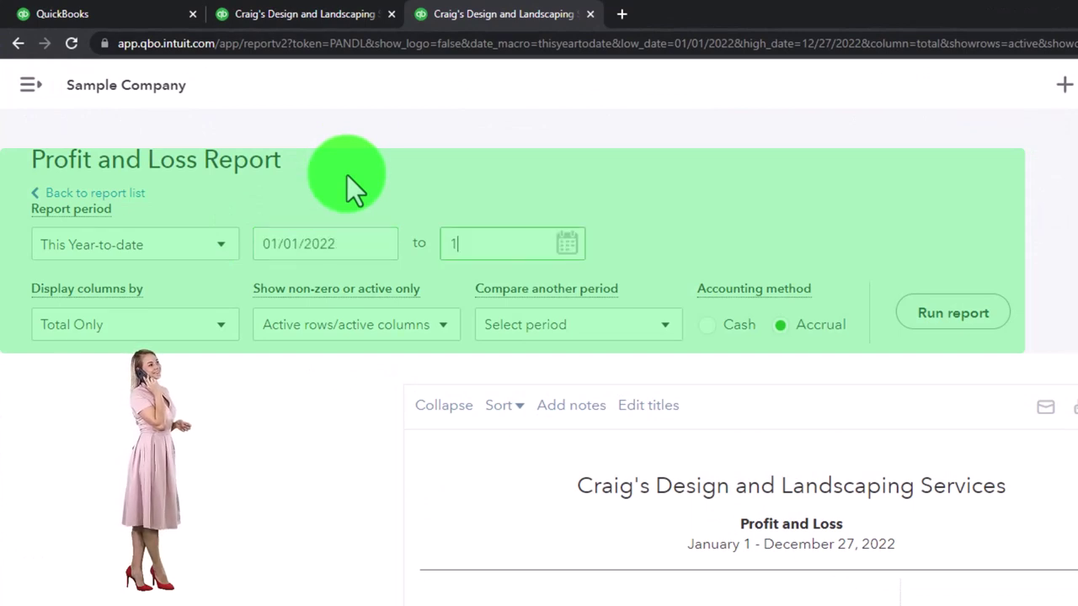
{"action": "type", "text": "2/31/202"}
{"action": "key", "text": "Tab"}
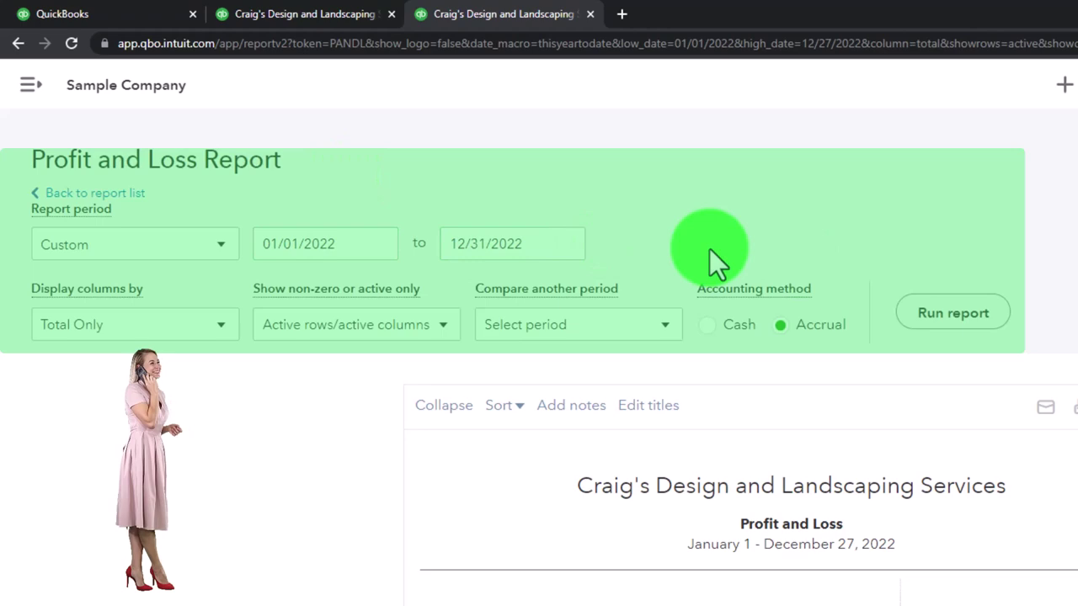
{"action": "left_click", "coordinate": [941, 318]}
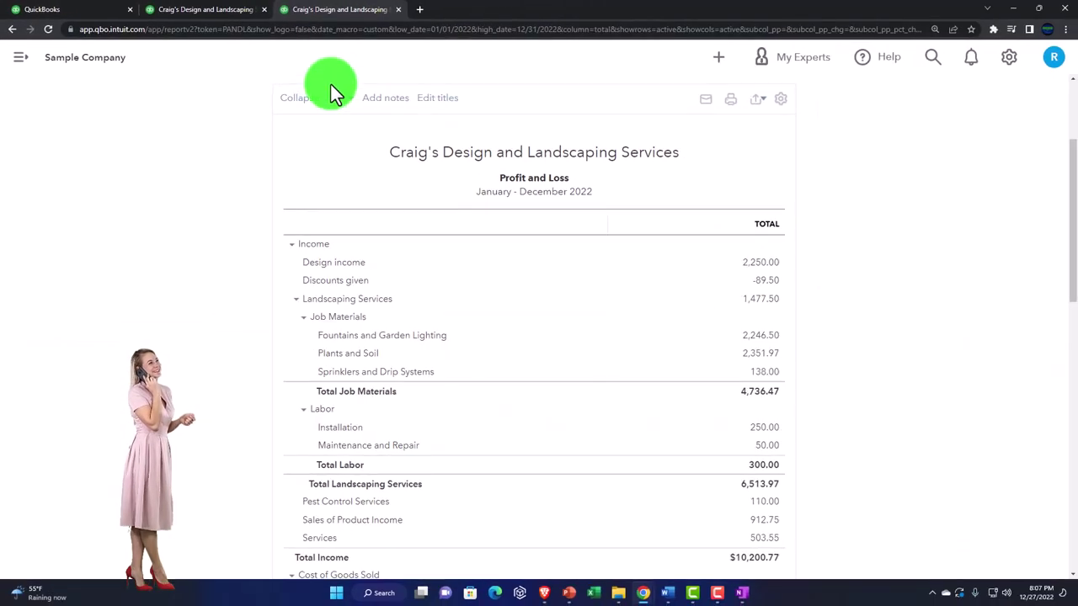
Rerun the Balance Sheet for 01/01/2022 through 12/31/2022, as of December 31, 2022.
{"action": "left_click", "coordinate": [225, 15]}
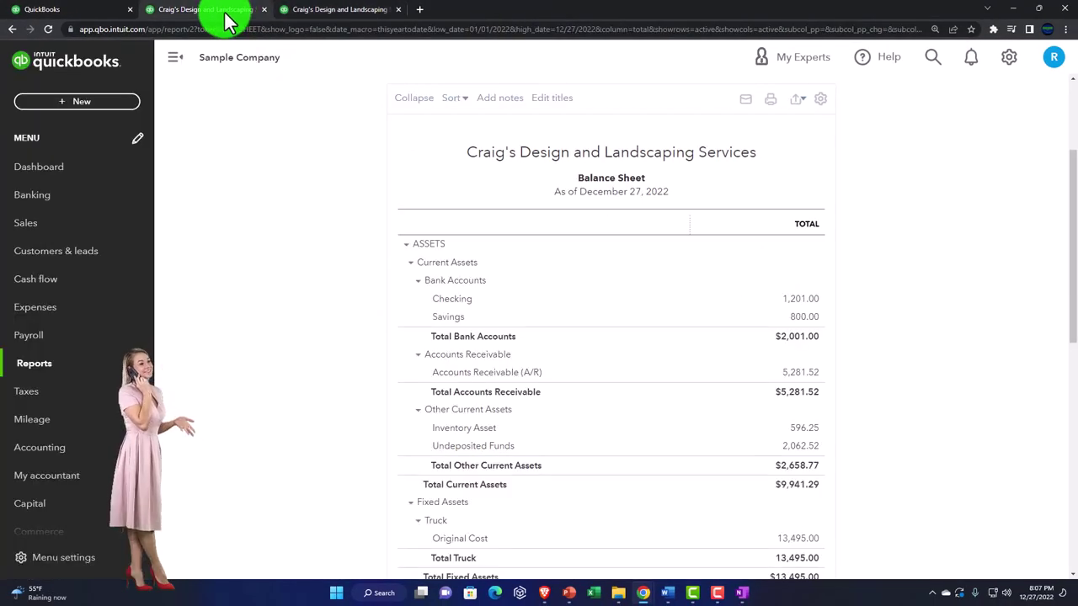
{"action": "left_click", "coordinate": [178, 63]}
{"action": "scroll", "coordinate": [191, 192], "scroll_direction": "up", "scroll_amount": 3}
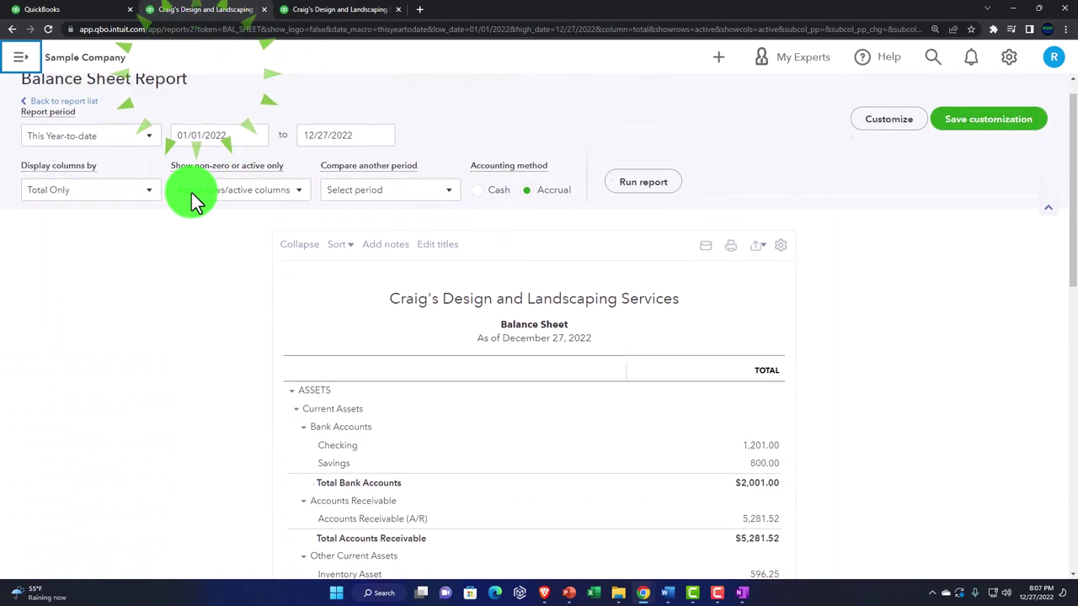
{"action": "left_click", "coordinate": [232, 168]}
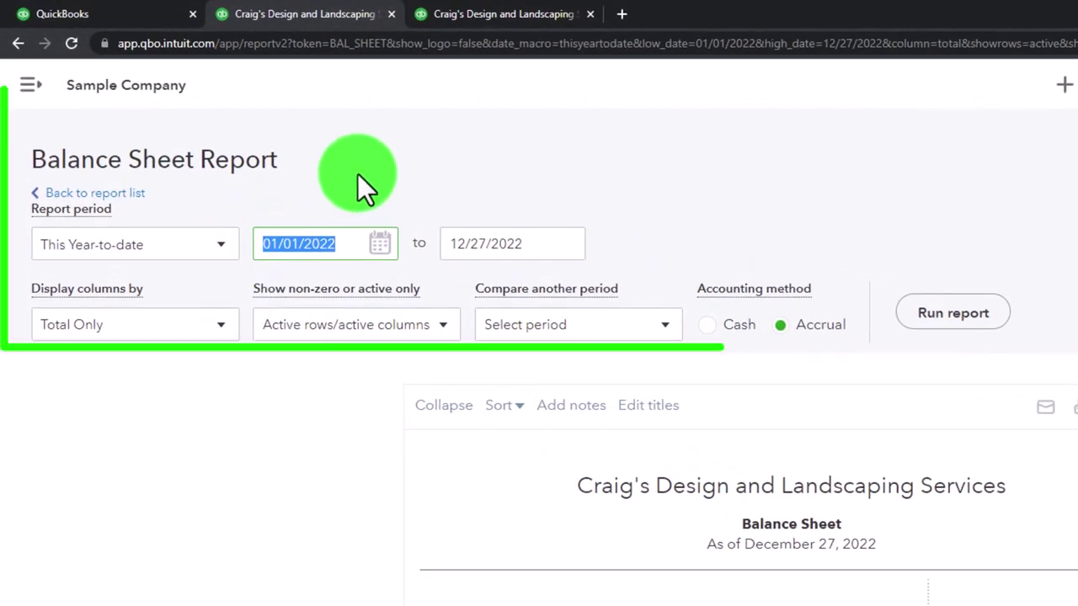
{"action": "type", "text": "0"}
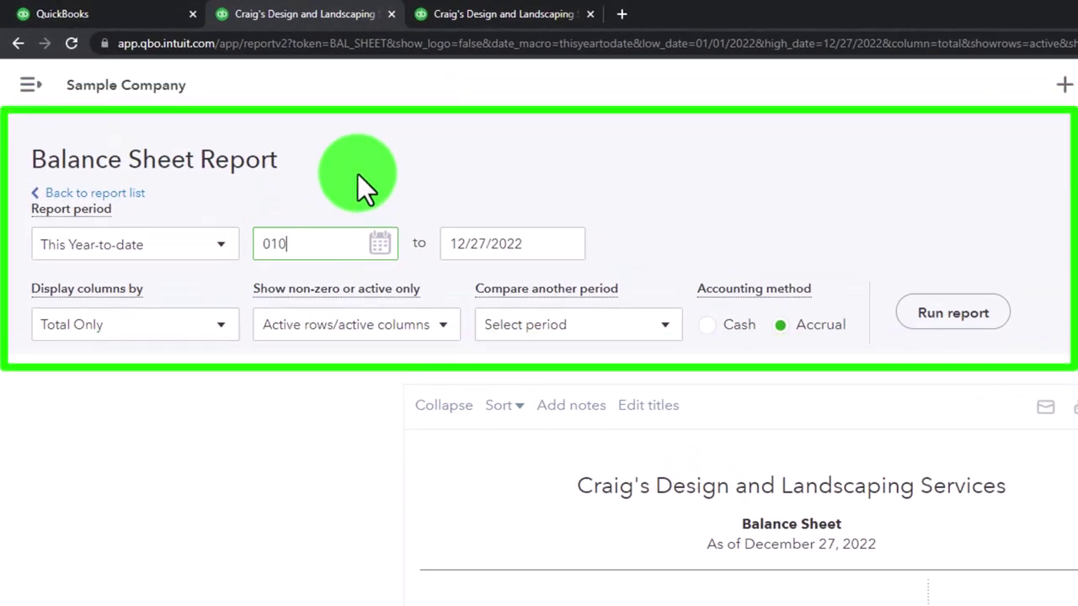
{"action": "type", "text": "1/01/202"}
{"action": "key", "text": "Tab"}
{"action": "type", "text": "12"}
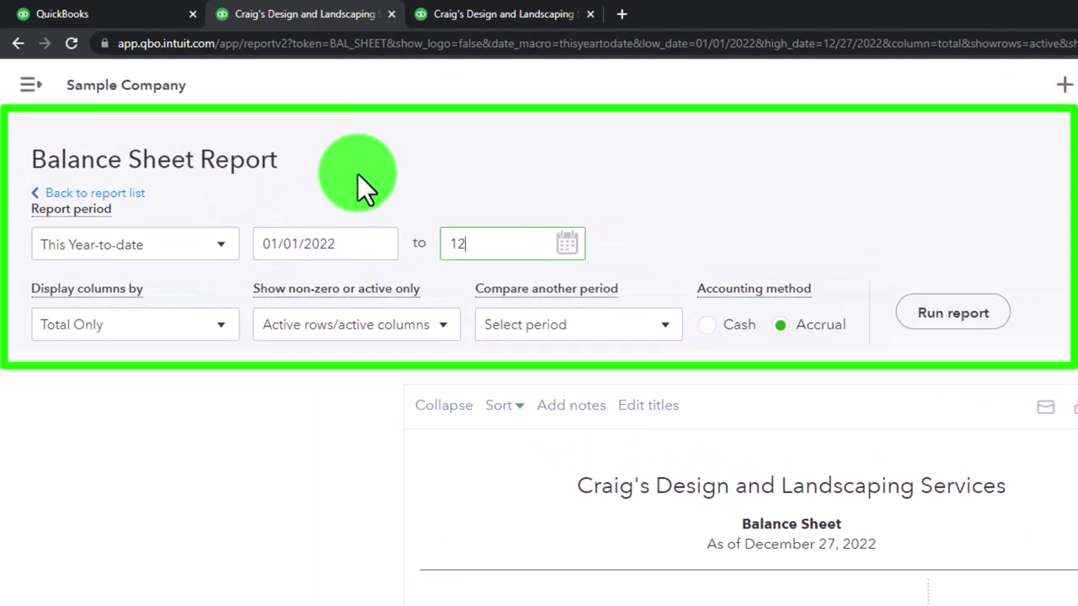
{"action": "type", "text": "/31/202"}
{"action": "key", "text": "Tab"}
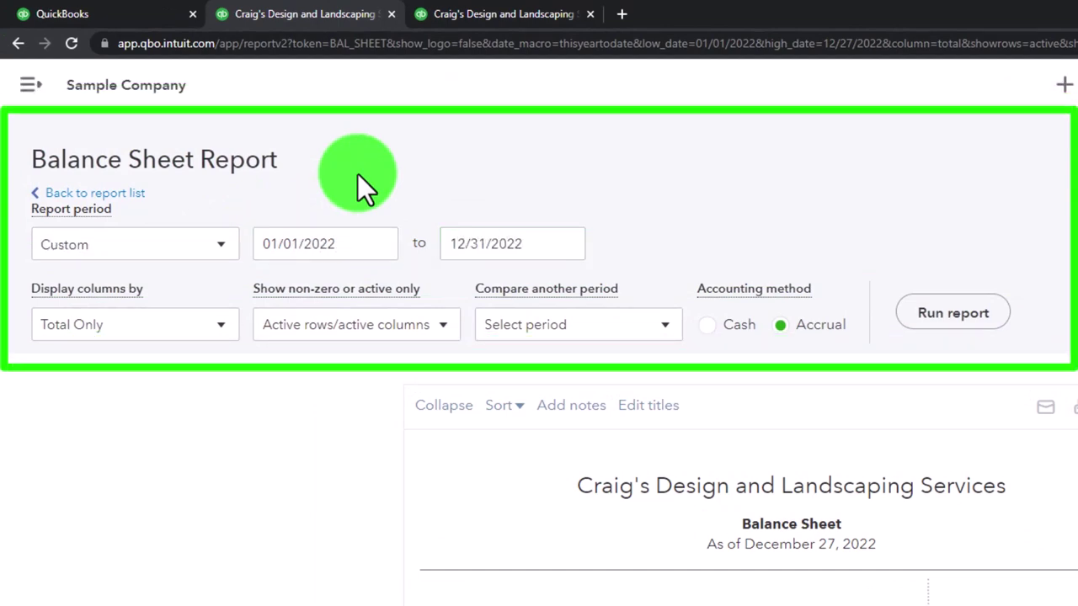
{"action": "left_click", "coordinate": [947, 313]}
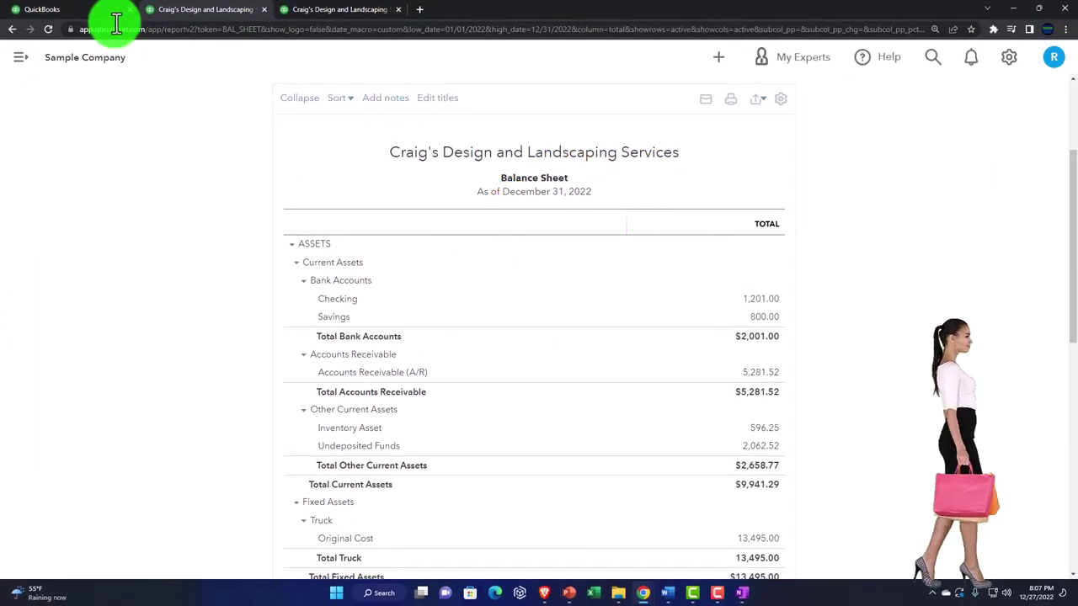
Switch back to the first browser tab showing the QuickBooks dashboard.
{"action": "left_click", "coordinate": [96, 15]}
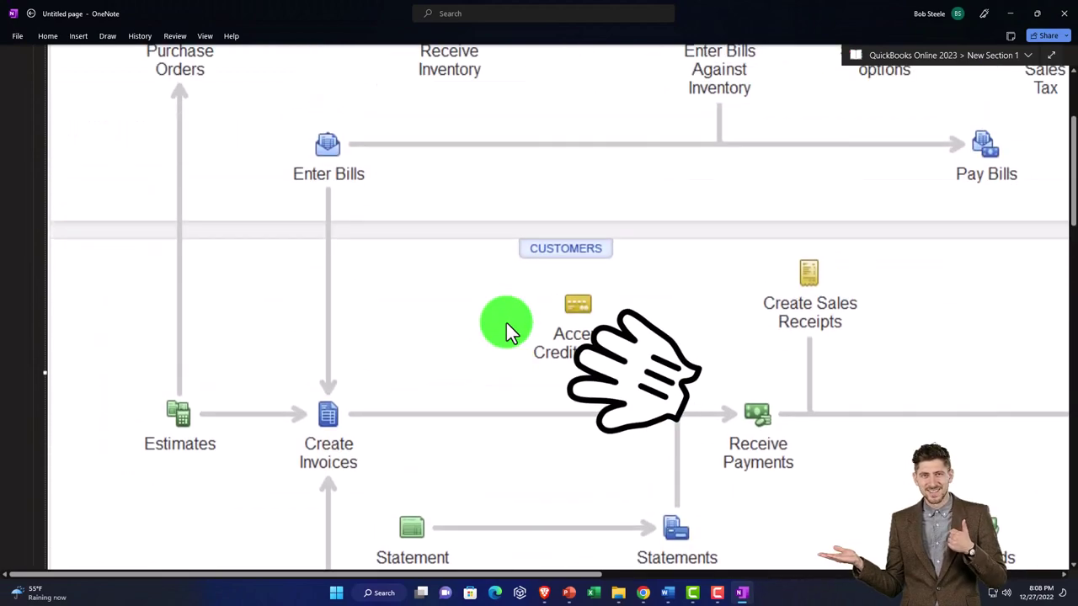
{"action": "scroll", "coordinate": [506, 322], "scroll_direction": "up", "scroll_amount": 3}
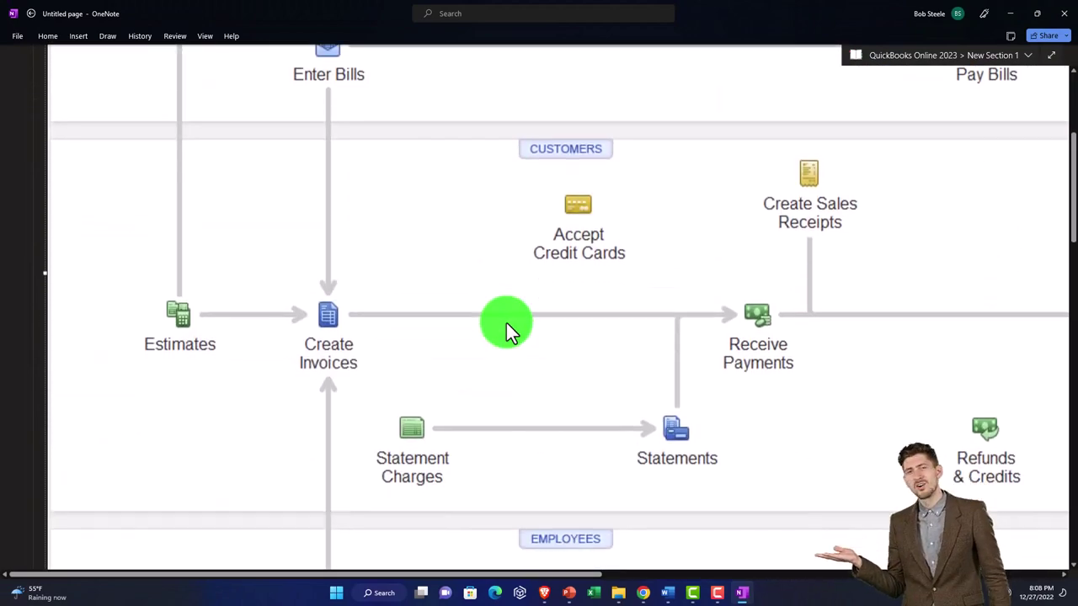
{"action": "scroll", "coordinate": [506, 322], "scroll_direction": "down", "scroll_amount": 5}
{"action": "scroll", "coordinate": [506, 322], "scroll_direction": "down", "scroll_amount": 2}
{"action": "scroll", "coordinate": [506, 323], "scroll_direction": "down", "scroll_amount": 1}
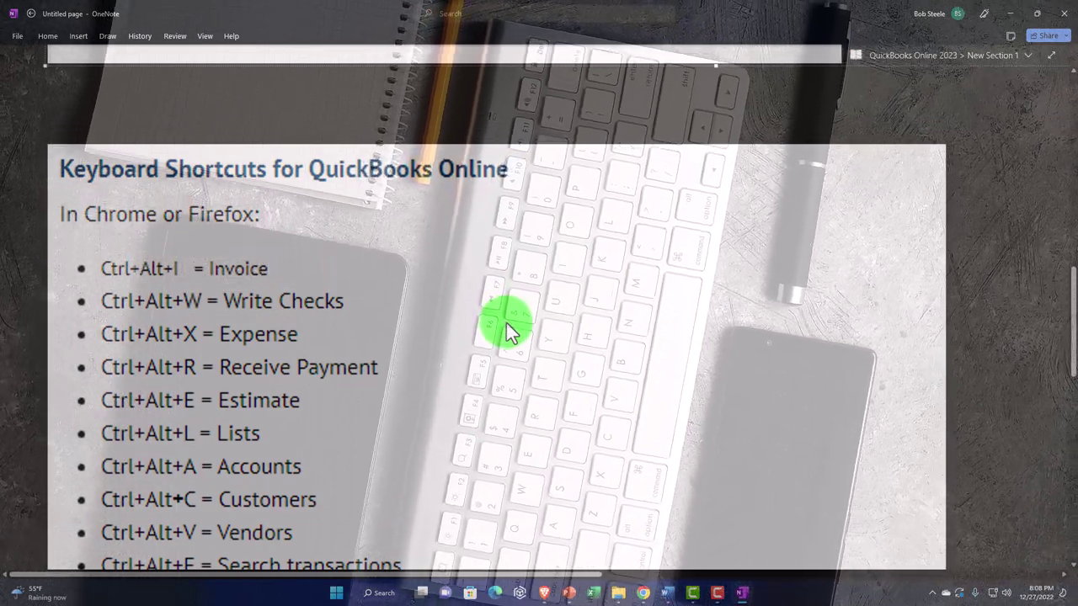
{"action": "scroll", "coordinate": [508, 329], "scroll_direction": "down", "scroll_amount": 2}
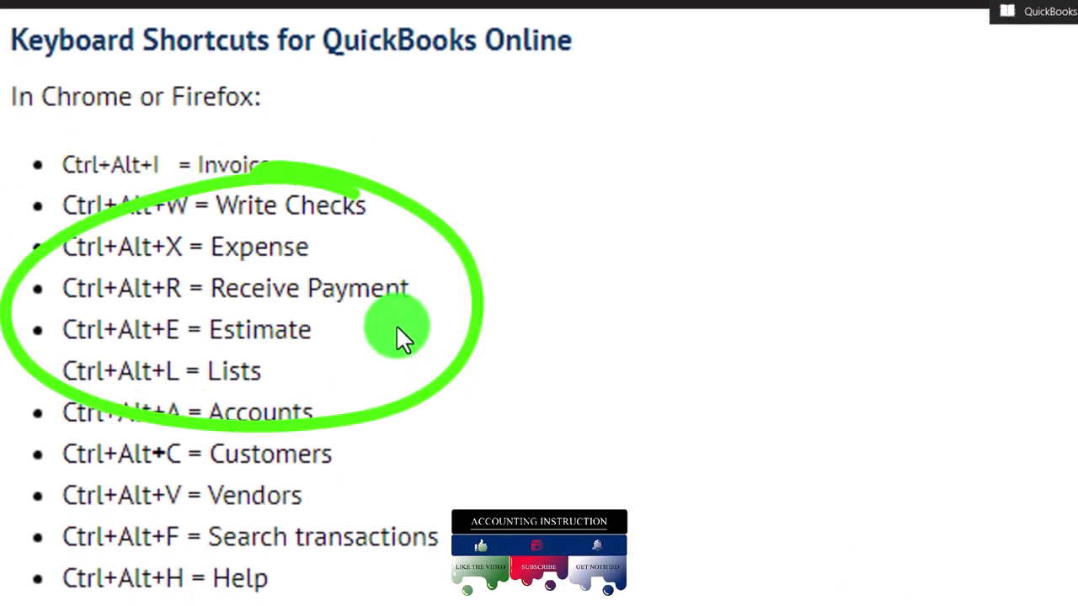
{"action": "scroll", "coordinate": [395, 324], "scroll_direction": "down", "scroll_amount": 3}
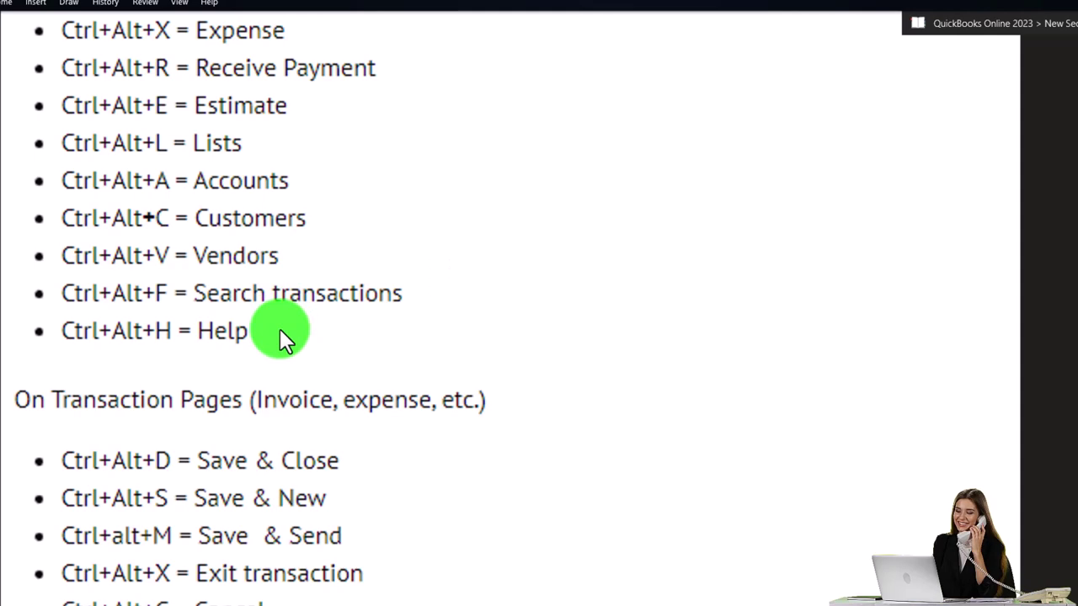
Scroll to the On Transaction Pages shortcuts and select the Calculate tip paragraph.
{"action": "scroll", "coordinate": [280, 328], "scroll_direction": "down", "scroll_amount": 1}
{"action": "scroll", "coordinate": [279, 329], "scroll_direction": "down", "scroll_amount": 2}
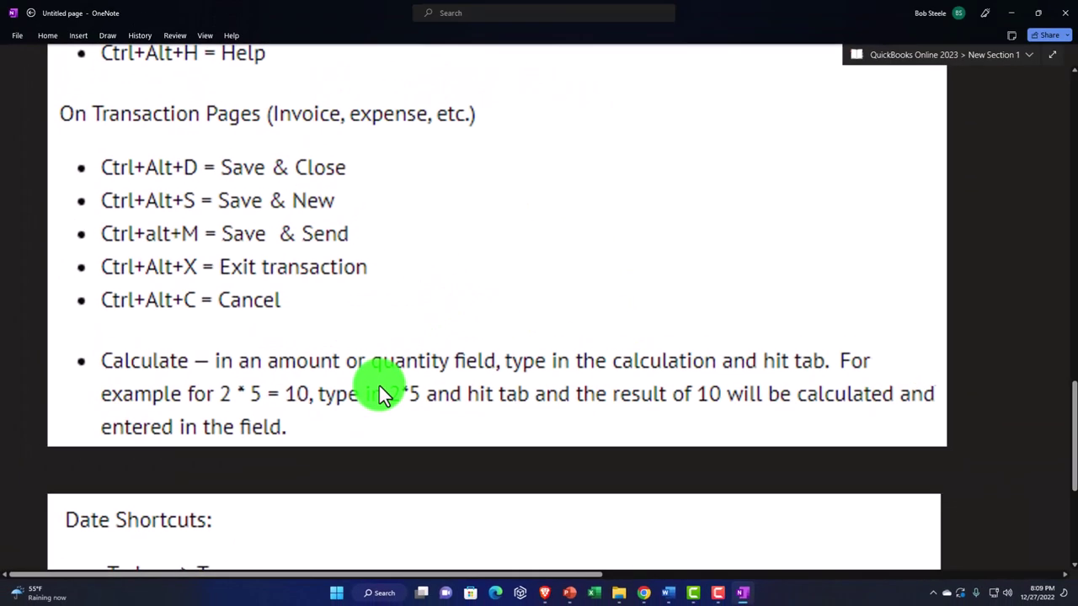
{"action": "left_click", "coordinate": [380, 389]}
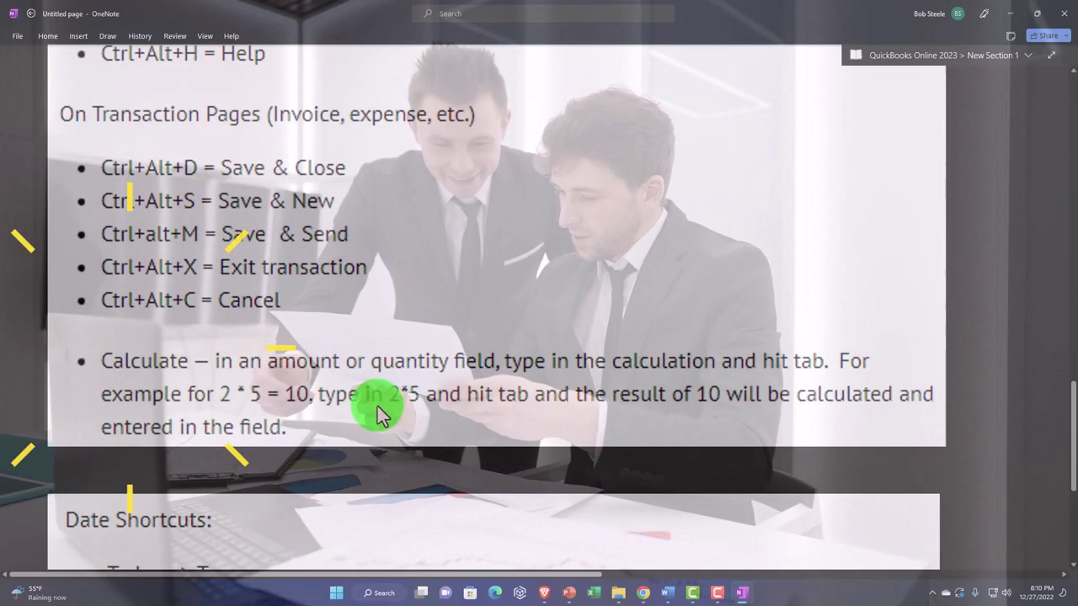
Scroll down through the Date Shortcuts and Zoom Display notes, then back up.
{"action": "scroll", "coordinate": [377, 405], "scroll_direction": "down", "scroll_amount": 2}
{"action": "scroll", "coordinate": [378, 405], "scroll_direction": "down", "scroll_amount": 2}
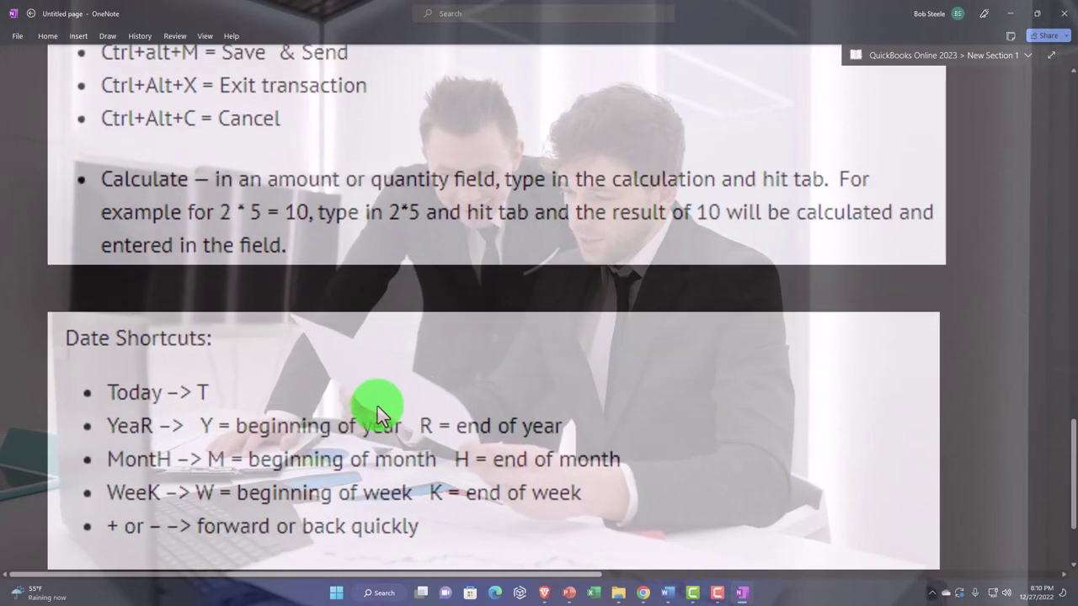
{"action": "scroll", "coordinate": [377, 406], "scroll_direction": "down", "scroll_amount": 2}
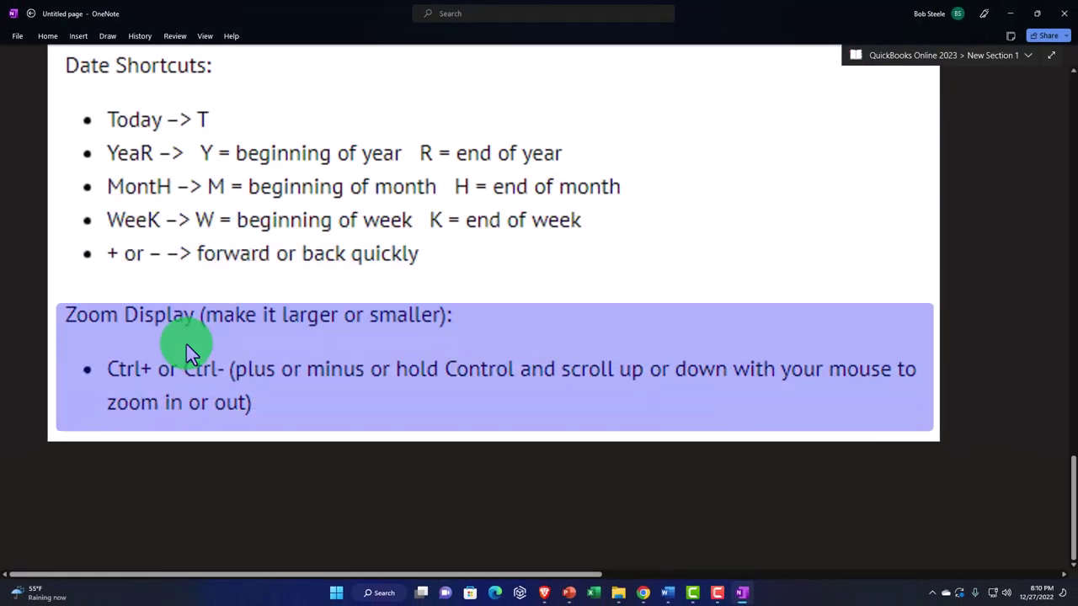
{"action": "scroll", "coordinate": [187, 345], "scroll_direction": "up", "scroll_amount": 3}
{"action": "scroll", "coordinate": [187, 345], "scroll_direction": "up", "scroll_amount": 5}
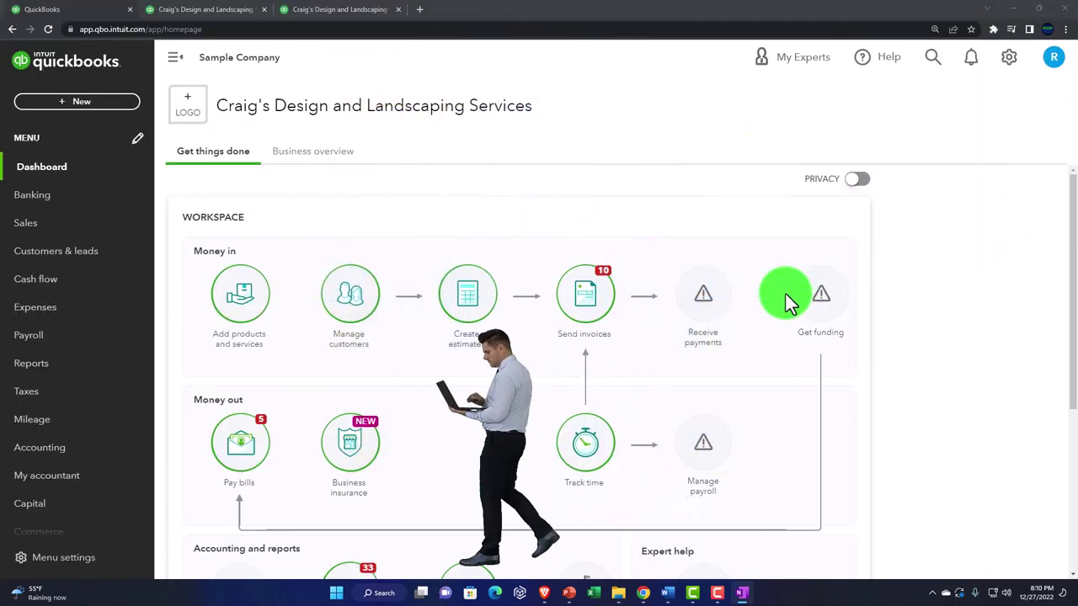
Preview + New, then go to Banking, dismiss the welcome popup, and open the + Create list.
{"action": "left_click", "coordinate": [98, 102]}
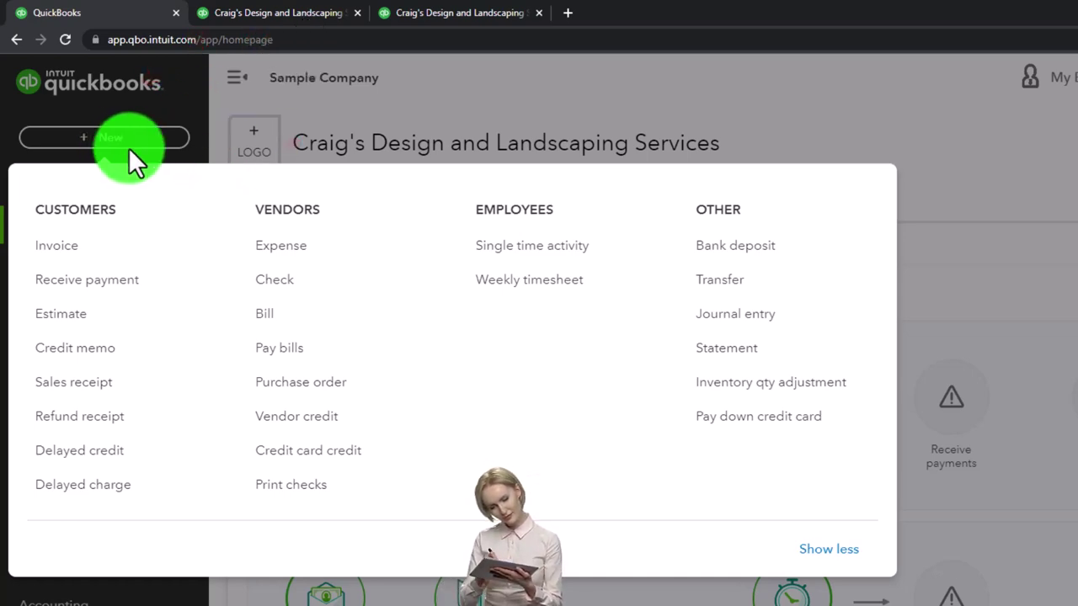
{"action": "left_click", "coordinate": [133, 139]}
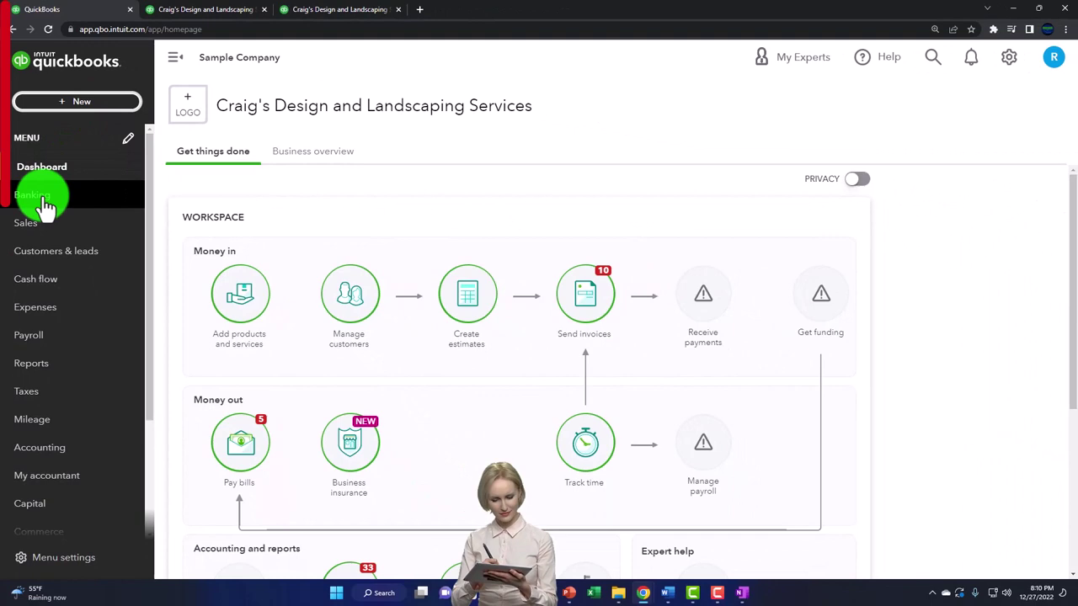
{"action": "left_click", "coordinate": [43, 206]}
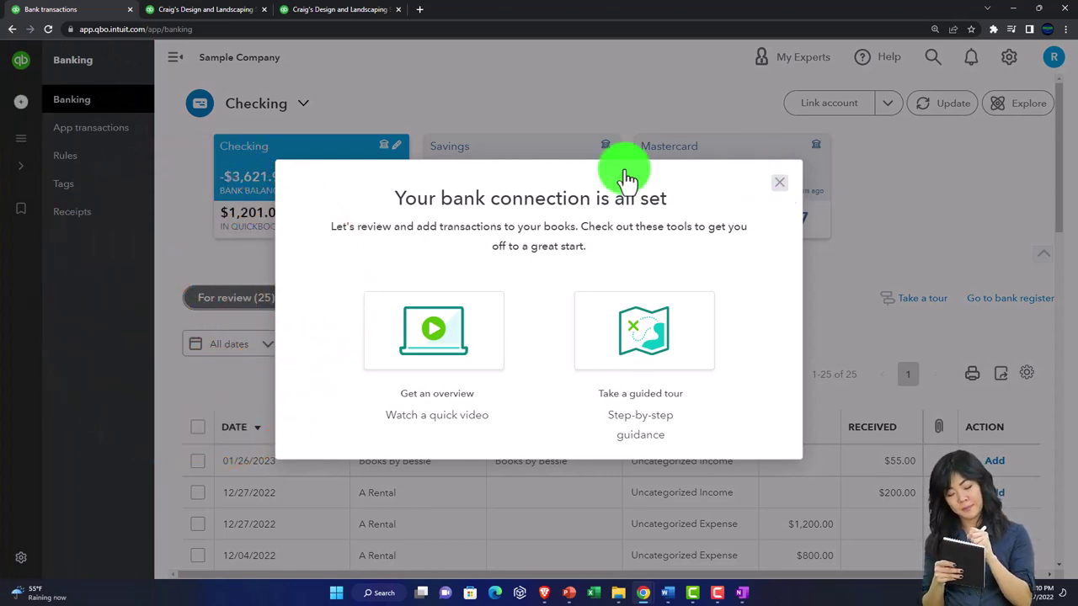
{"action": "key", "text": "Escape"}
{"action": "left_click", "coordinate": [175, 59]}
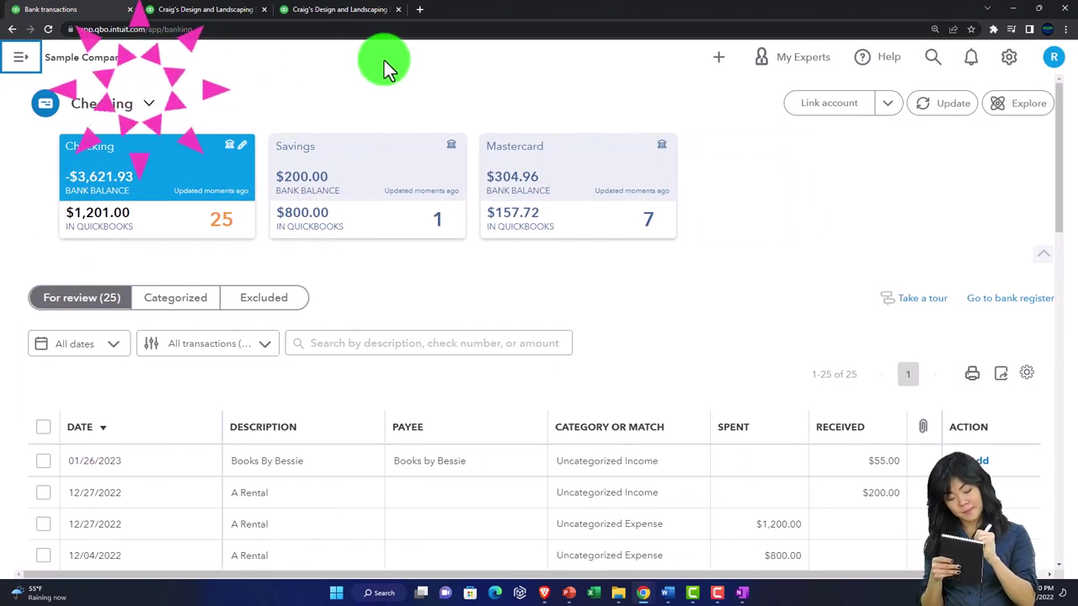
{"action": "left_click", "coordinate": [722, 63]}
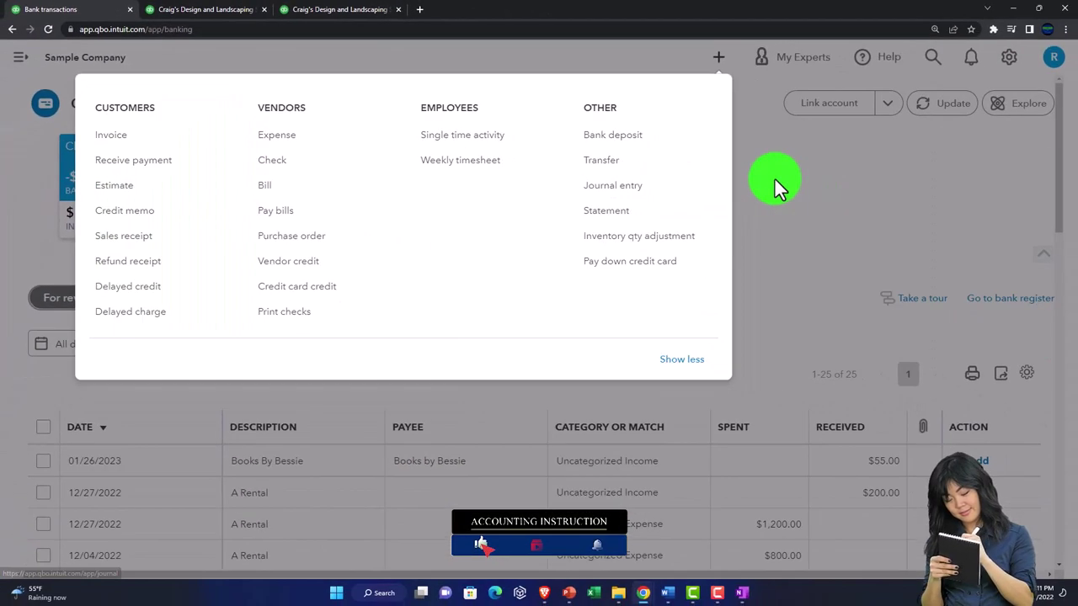
Cancel the blank invoice, start a check with Ctrl+Alt+W, and move the OneNote window aside.
{"action": "left_click", "coordinate": [774, 179]}
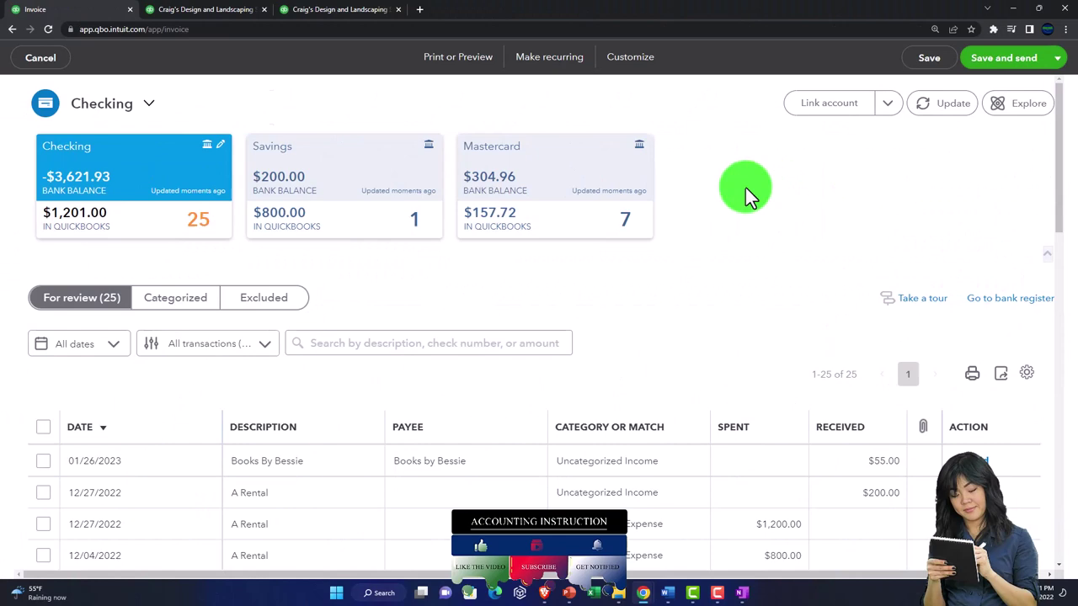
{"action": "left_click", "coordinate": [1061, 64]}
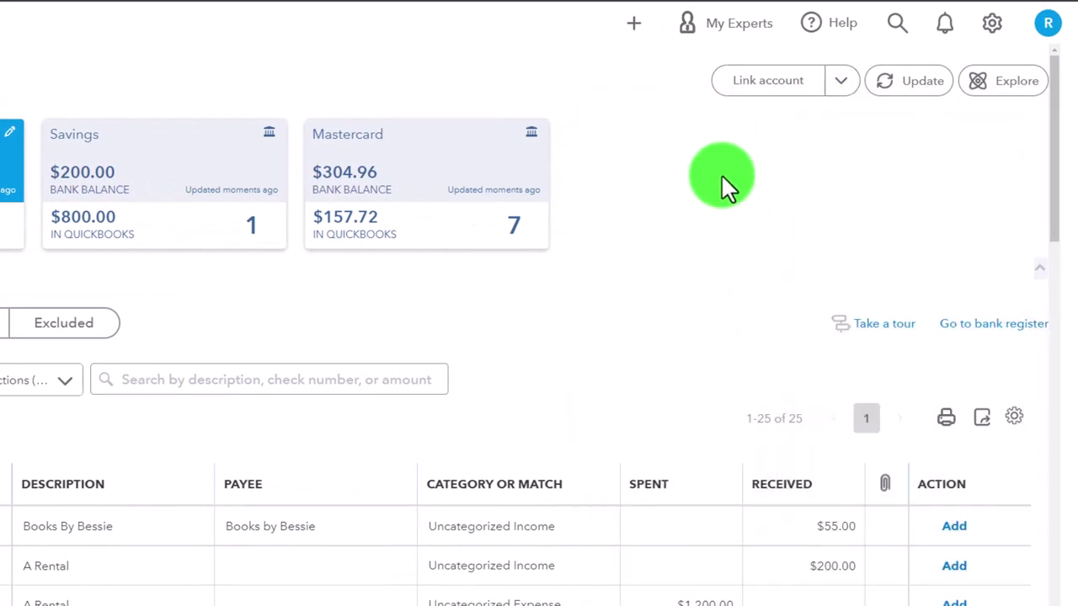
{"action": "key", "text": "ctrl+alt+w"}
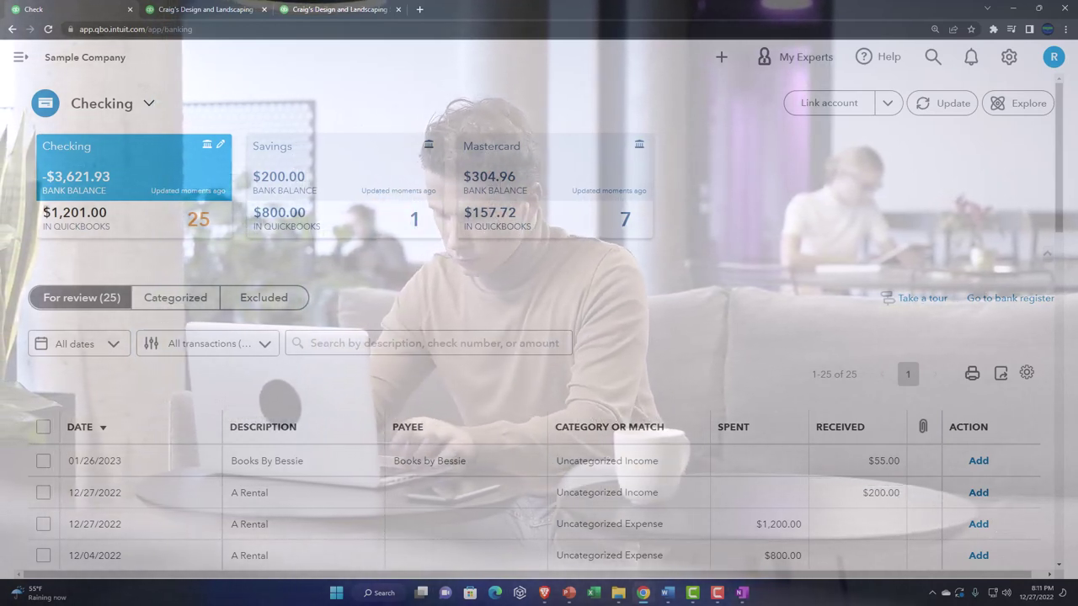
{"action": "left_click_drag", "start_coordinate": [969, 121], "coordinate": [775, 139]}
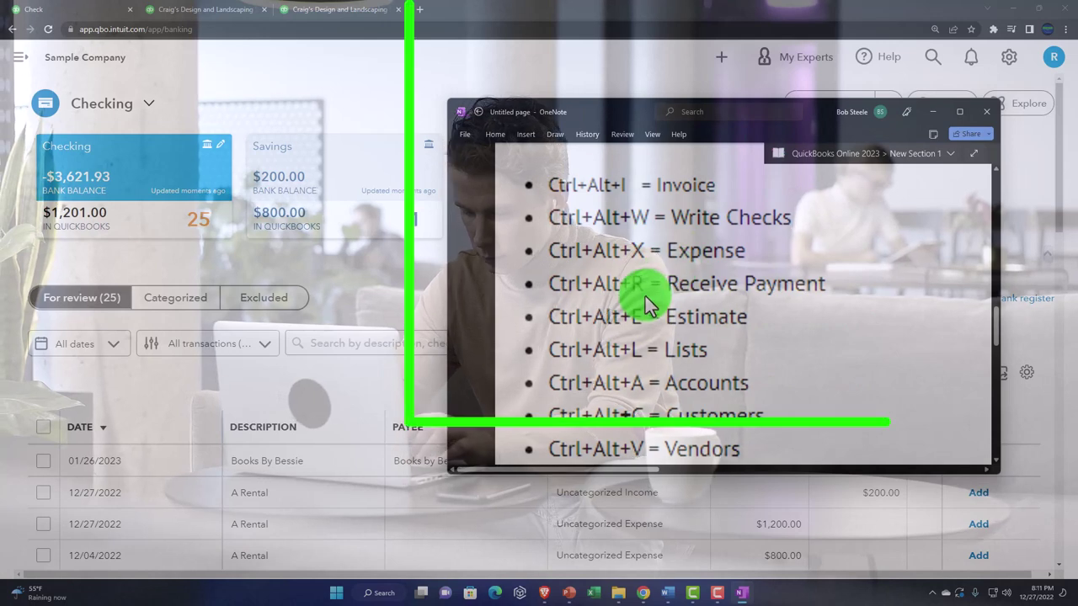
{"action": "left_click_drag", "start_coordinate": [681, 122], "coordinate": [1074, 124]}
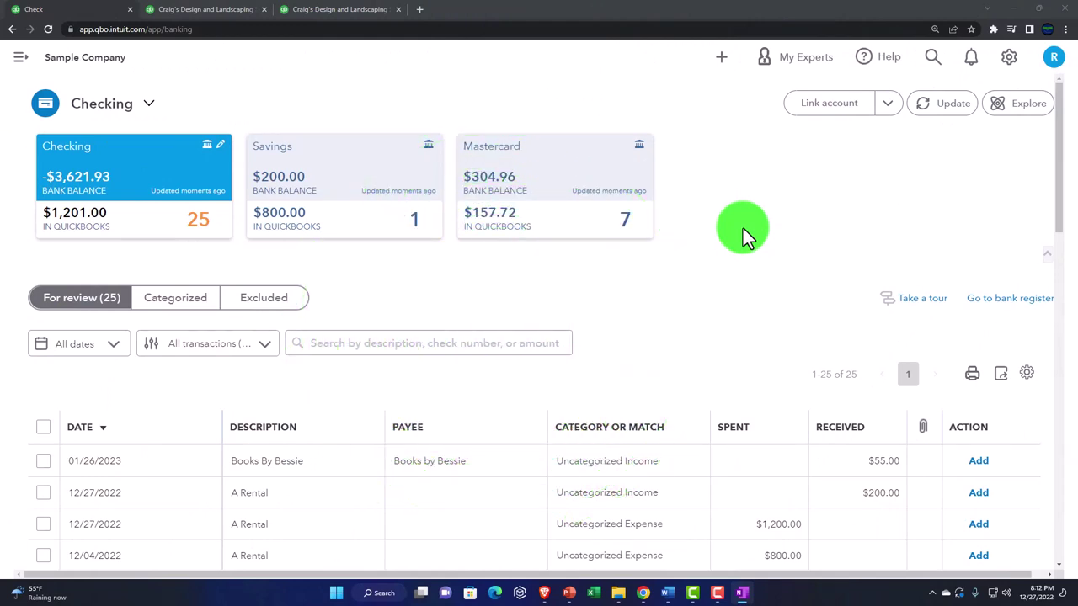
Test Ctrl+Alt+R for Receive Payment, close it, then open All lists from the gear menu.
{"action": "key", "text": "ctrl+alt+r"}
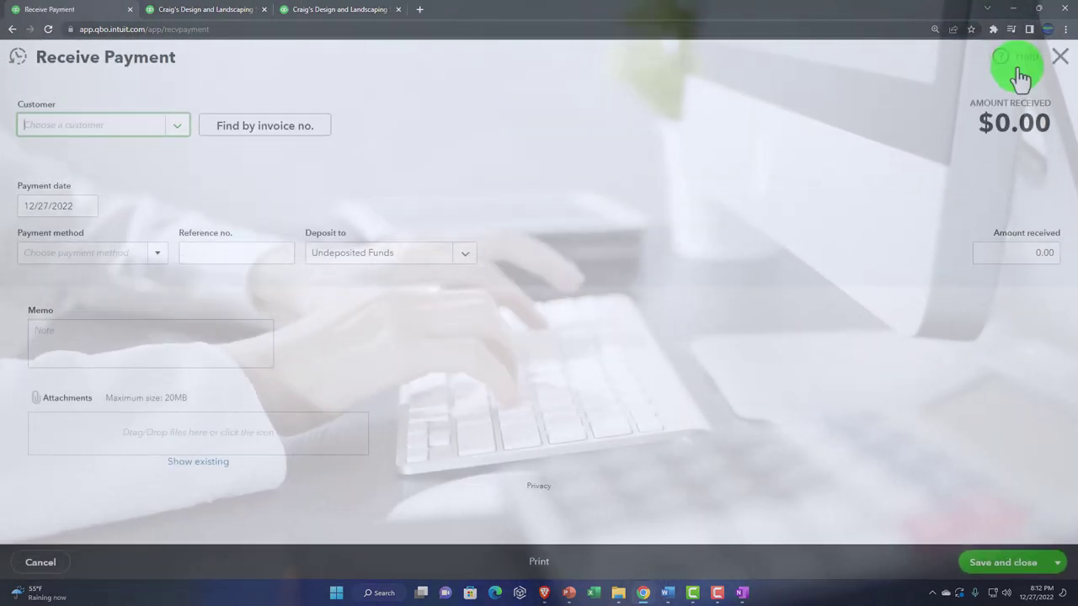
{"action": "left_click", "coordinate": [1060, 56]}
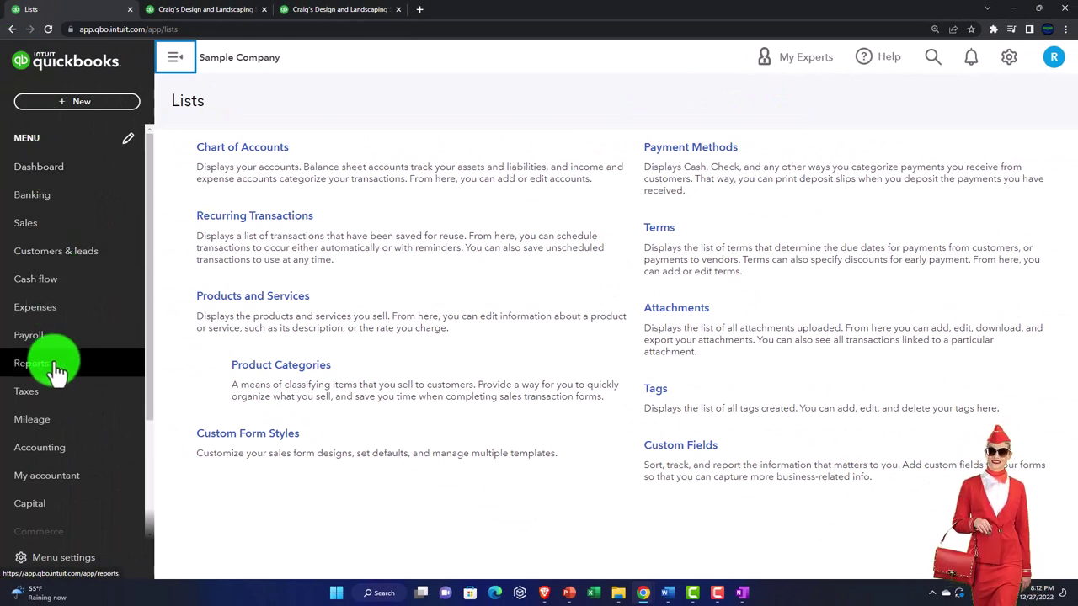
{"action": "left_click", "coordinate": [63, 447]}
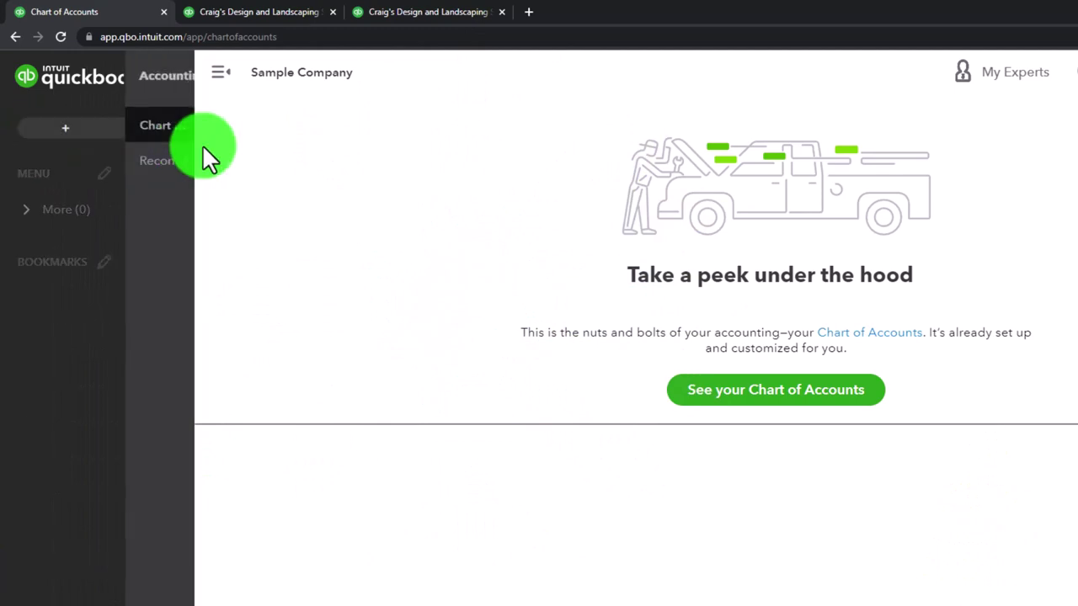
{"action": "left_click", "coordinate": [1008, 59]}
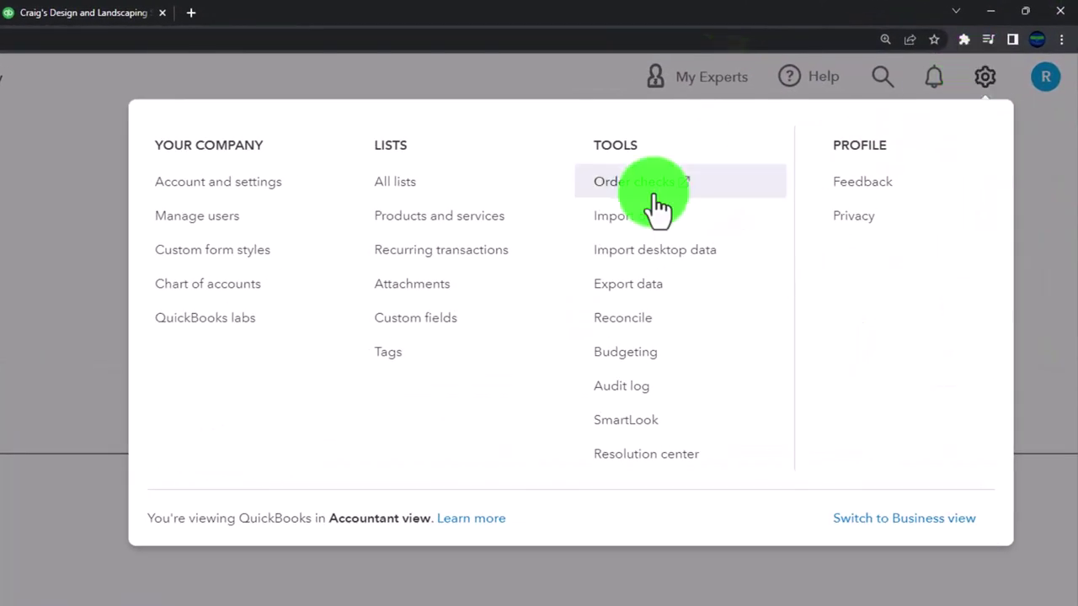
{"action": "left_click", "coordinate": [417, 193]}
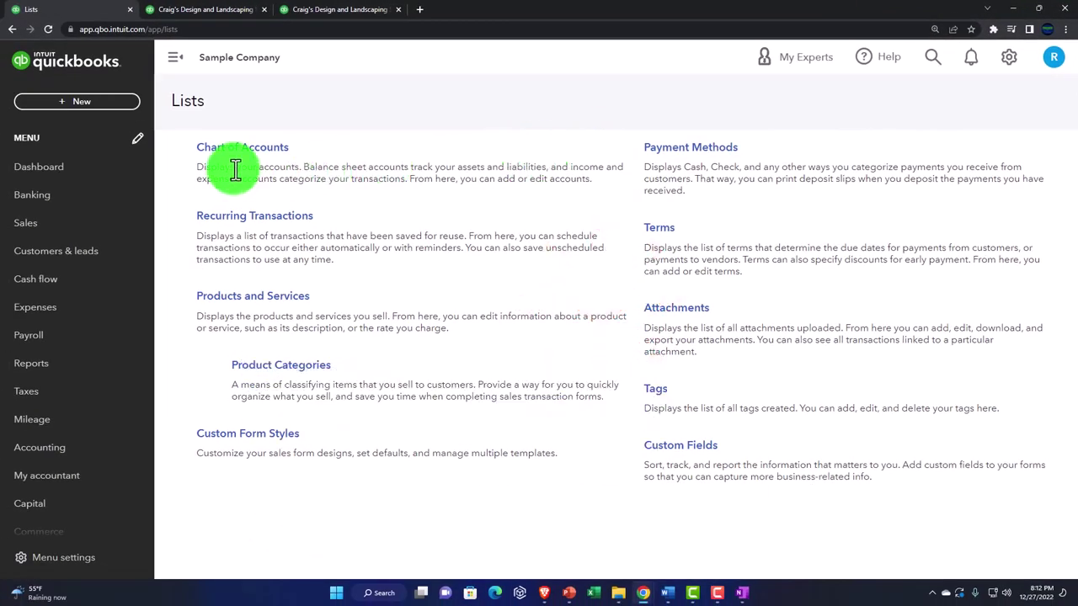
Go to the Dashboard, try Ctrl+Alt+A for Chart of Accounts, then return to the Dashboard.
{"action": "left_click", "coordinate": [37, 175]}
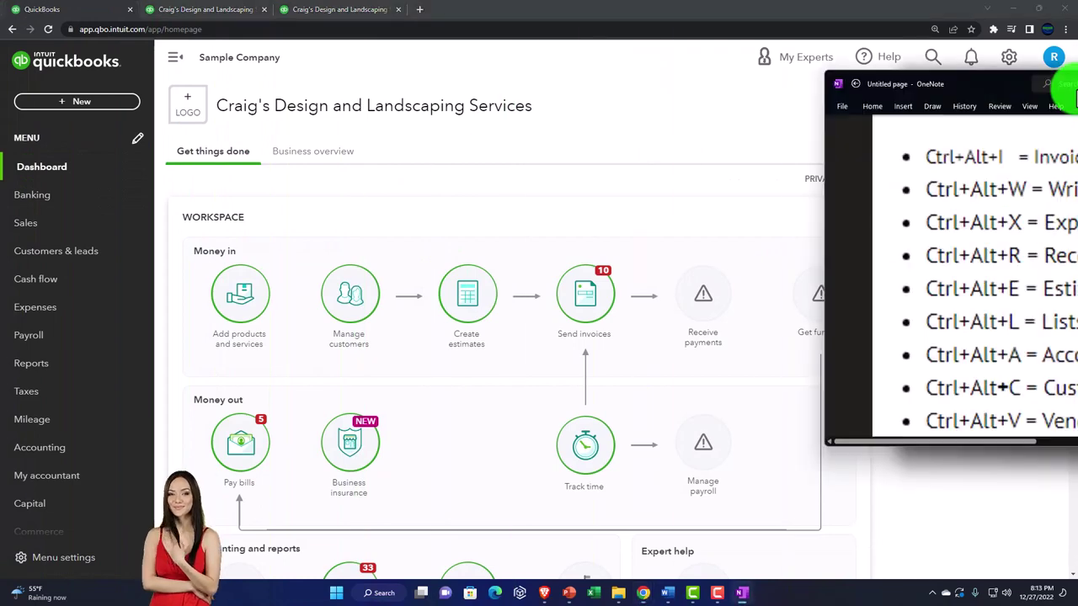
{"action": "left_click_drag", "start_coordinate": [1027, 77], "coordinate": [668, 77]}
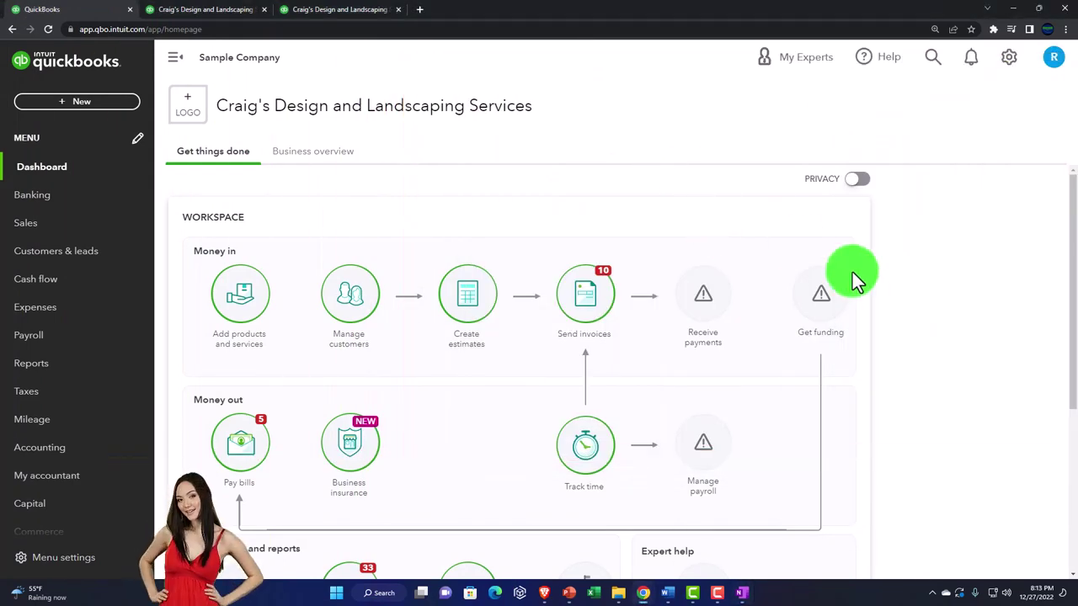
{"action": "key", "text": "ctrl+alt+a"}
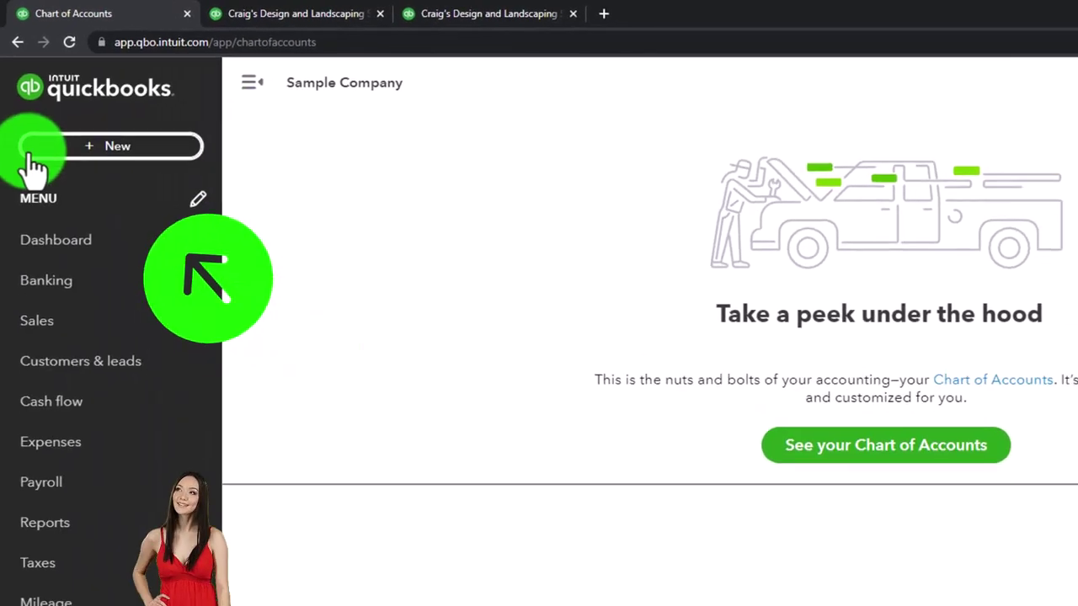
{"action": "left_click", "coordinate": [51, 240]}
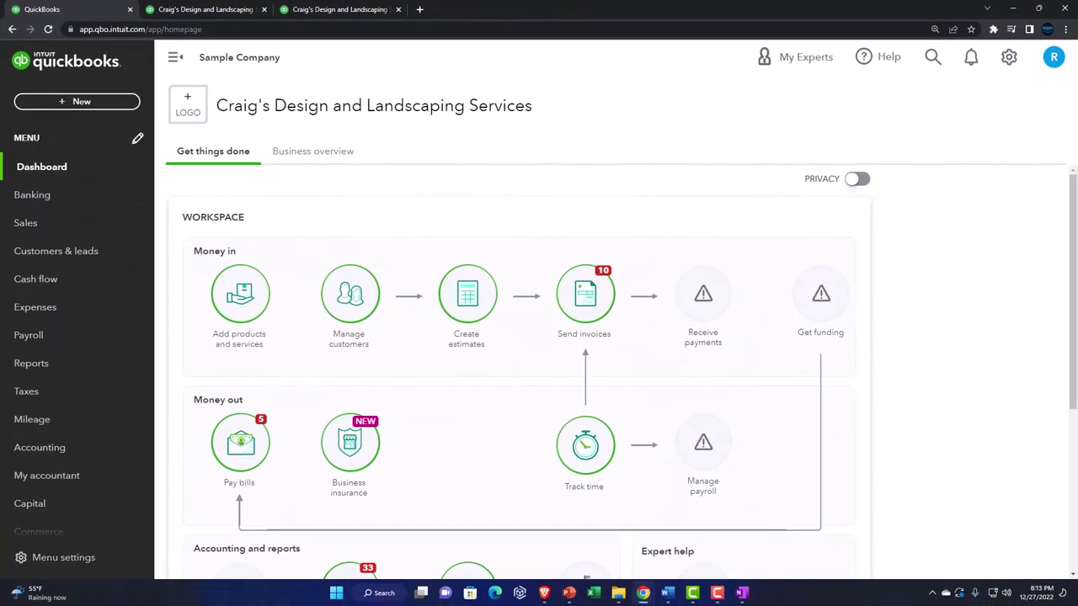
{"action": "left_click", "coordinate": [593, 303]}
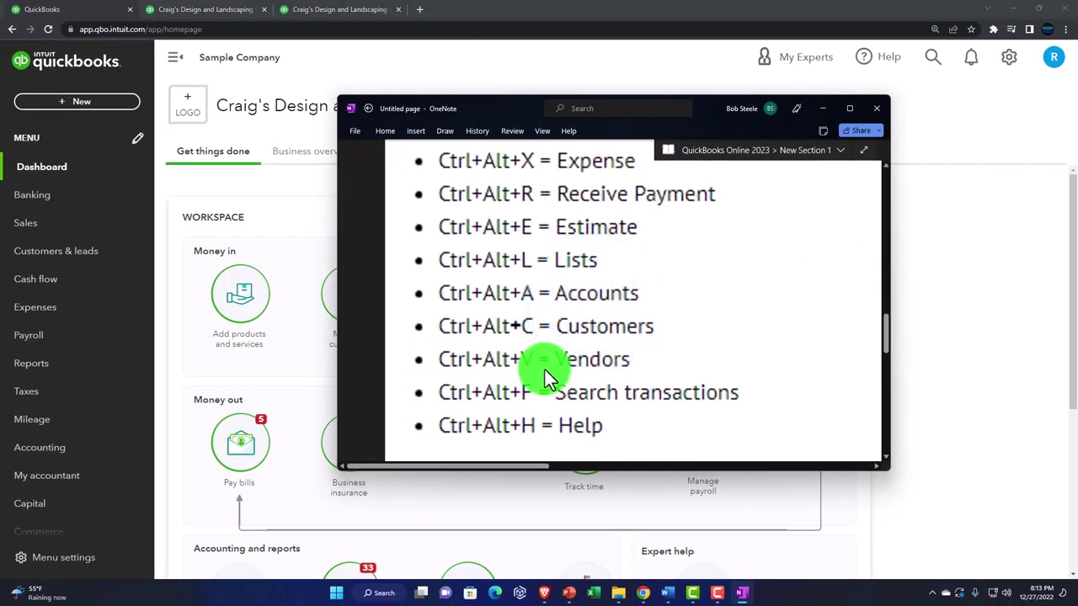
{"action": "left_click_drag", "start_coordinate": [526, 109], "coordinate": [1077, 110]}
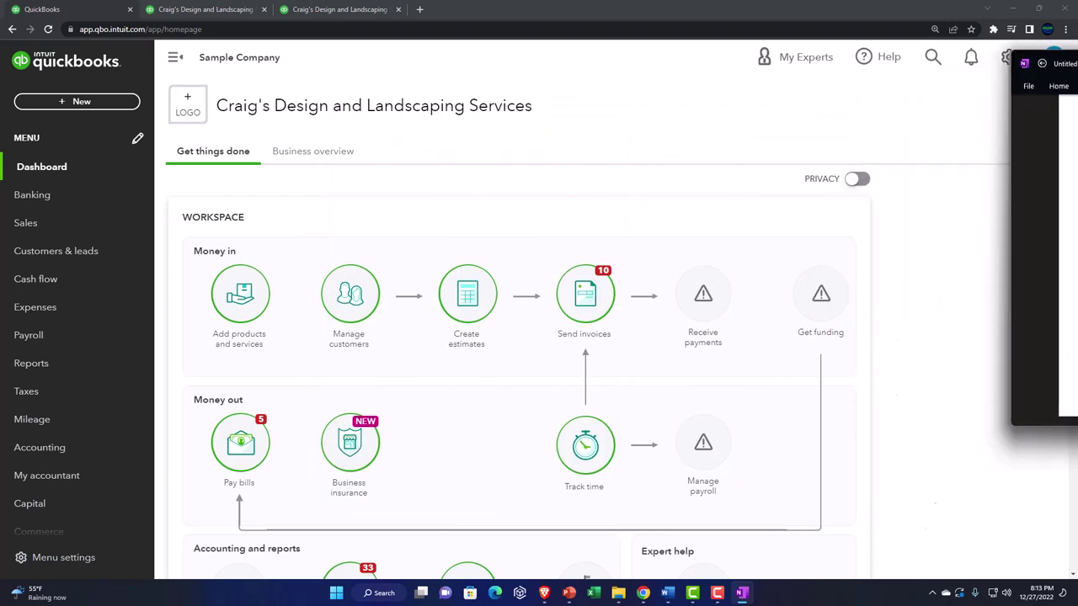
{"action": "left_click", "coordinate": [1002, 285]}
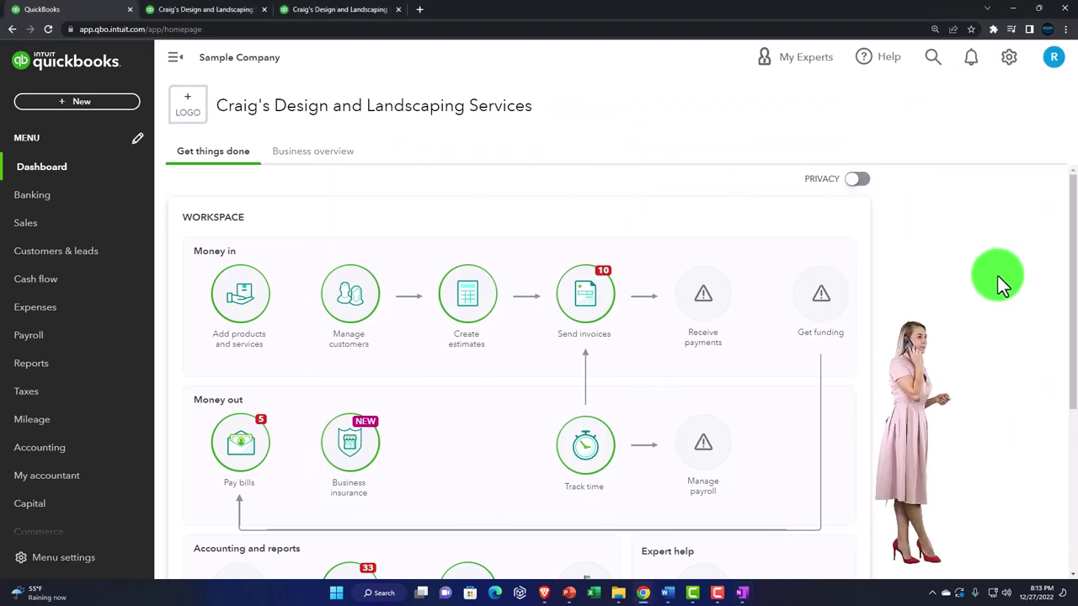
Jump to Customers with Ctrl+Alt+C, view the sales pages, then open search with Ctrl+Alt+F.
{"action": "key", "text": "ctrl+alt+c"}
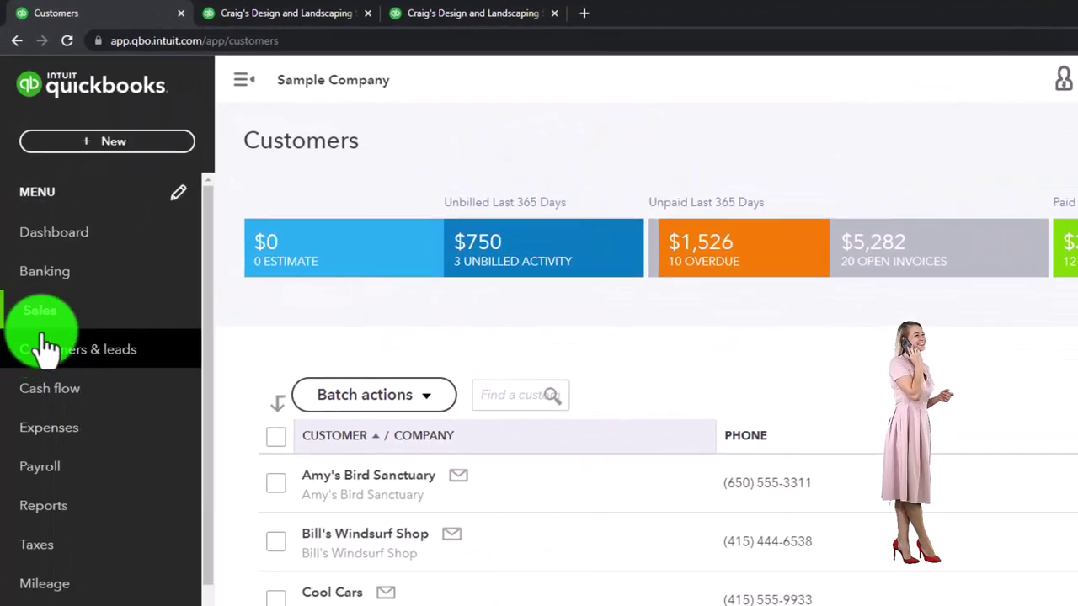
{"action": "left_click", "coordinate": [48, 318]}
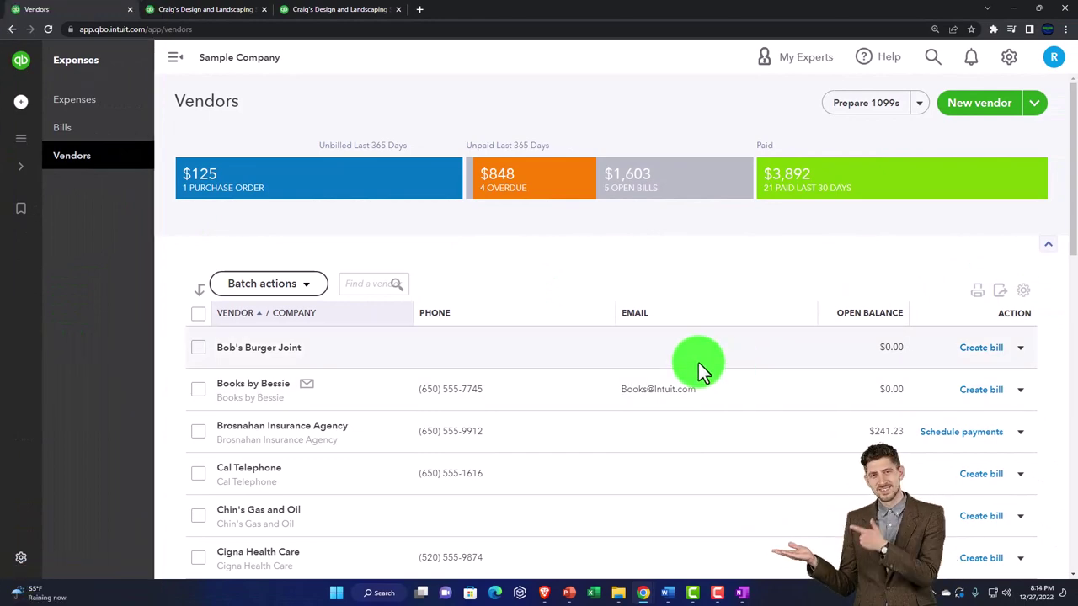
{"action": "key", "text": "ctrl+alt+f"}
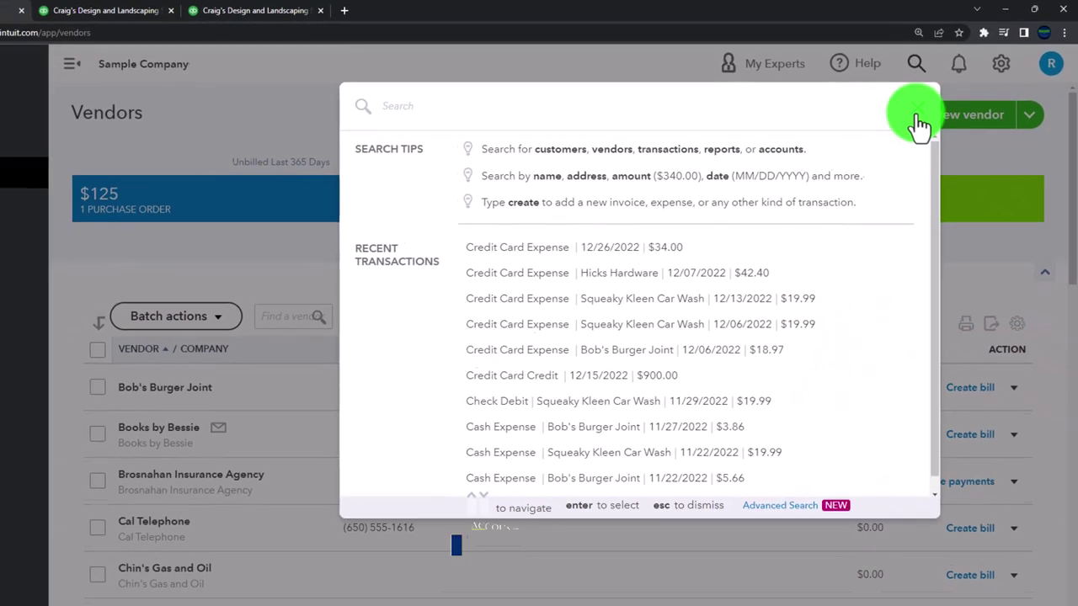
Dismiss the transaction search and open, then close, the Help panel.
{"action": "left_click", "coordinate": [908, 118]}
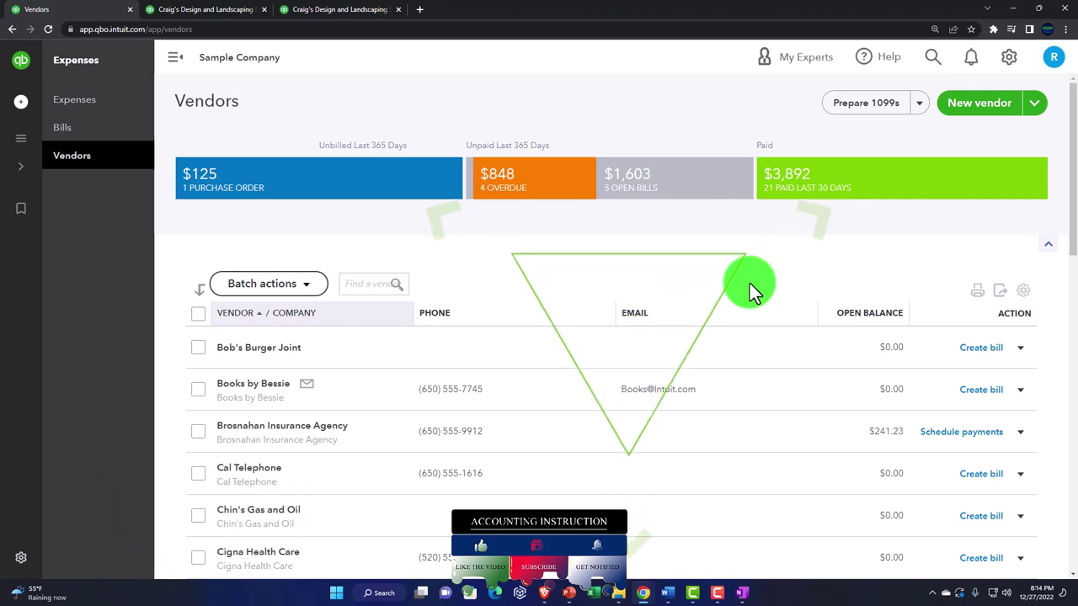
{"action": "left_click", "coordinate": [876, 59]}
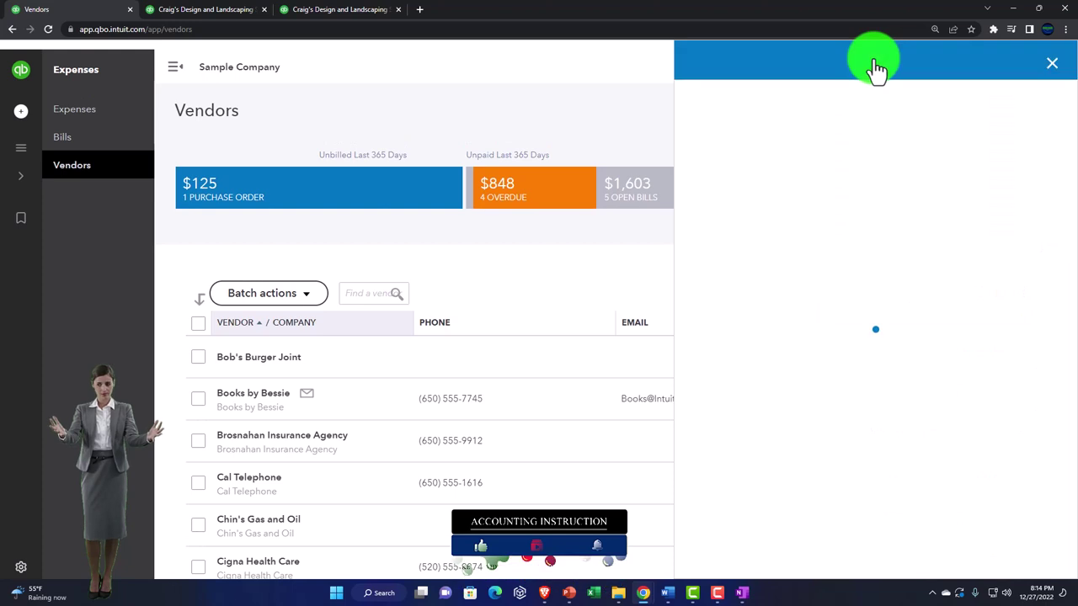
{"action": "left_click", "coordinate": [1058, 78]}
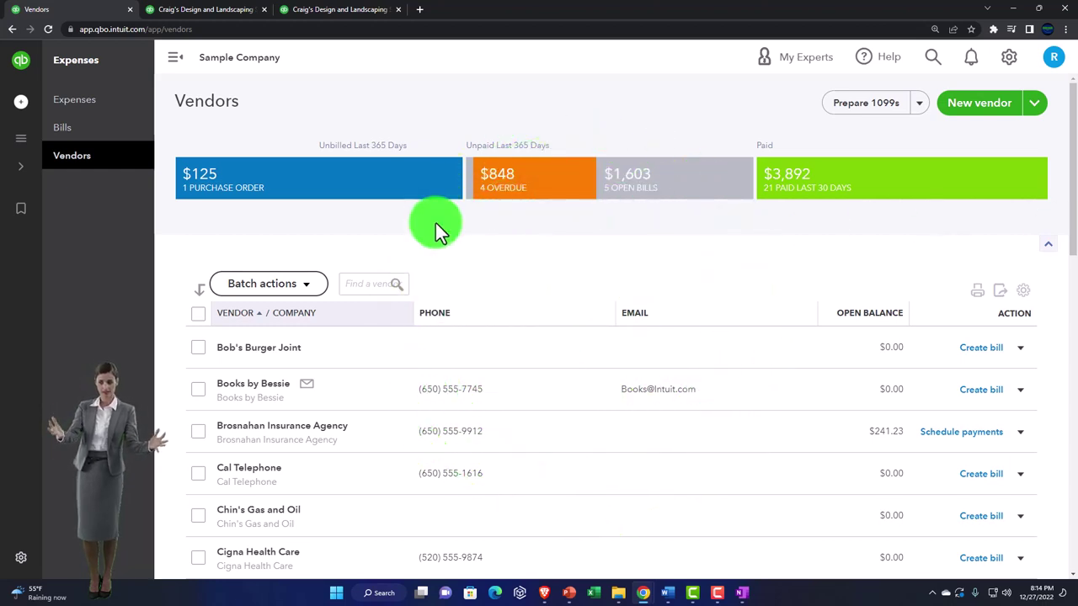
Start a blank invoice from the + New menu, with the shortcut notes beside it.
{"action": "left_click", "coordinate": [25, 105]}
{"action": "left_click", "coordinate": [47, 105]}
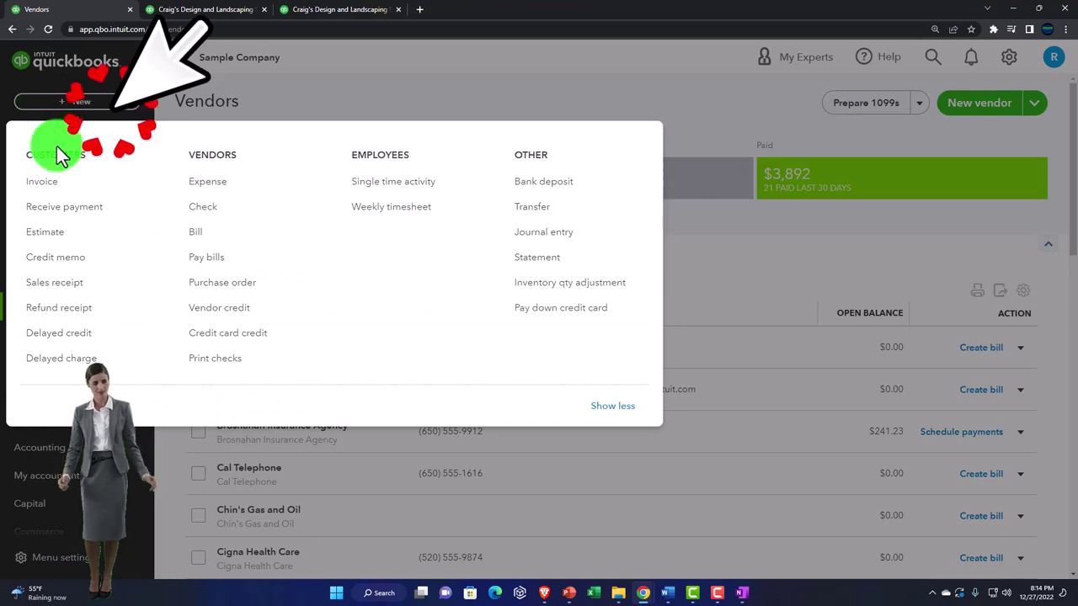
{"action": "left_click", "coordinate": [38, 180]}
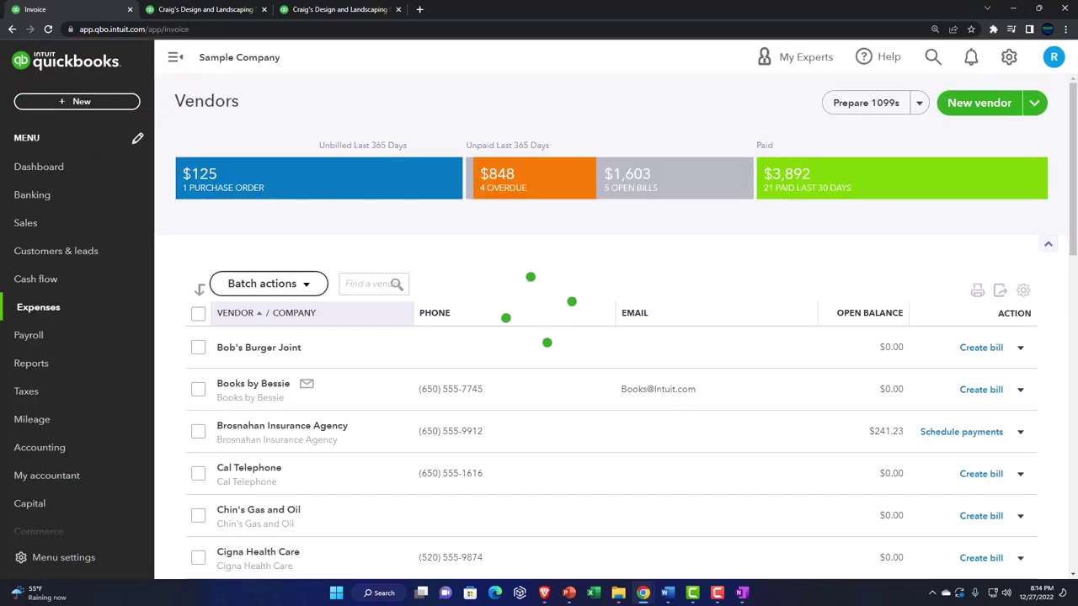
{"action": "left_click", "coordinate": [742, 593]}
{"action": "left_click_drag", "start_coordinate": [777, 161], "coordinate": [779, 105]}
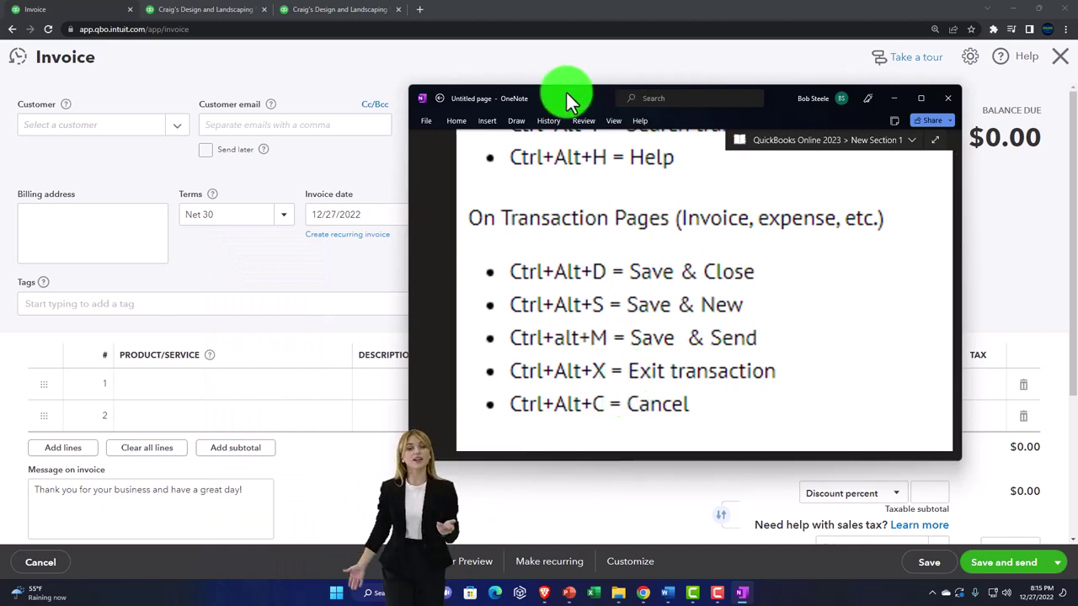
Look at the invoice's Save and send dropdown options.
{"action": "left_click_drag", "start_coordinate": [579, 99], "coordinate": [867, 140]}
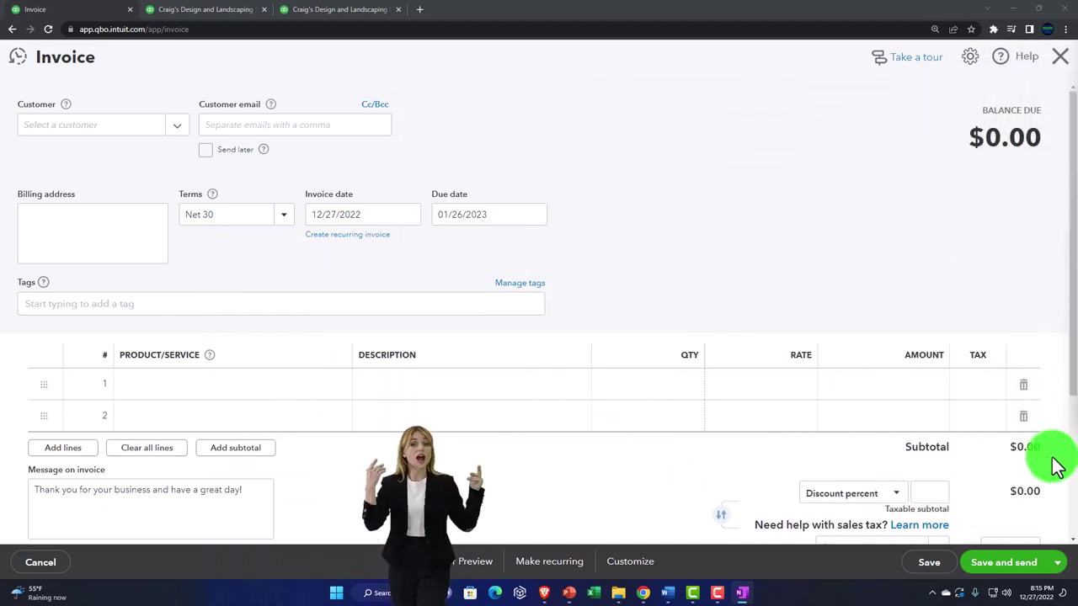
{"action": "left_click", "coordinate": [1063, 573]}
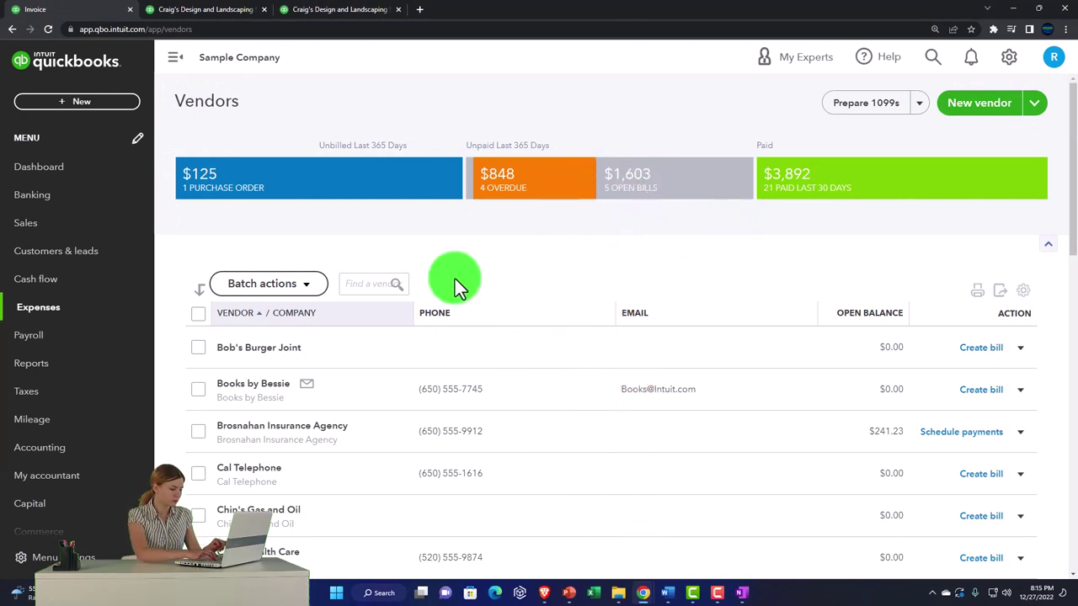
Start a new invoice from + New and select the Rate field on line 1.
{"action": "left_click", "coordinate": [74, 105]}
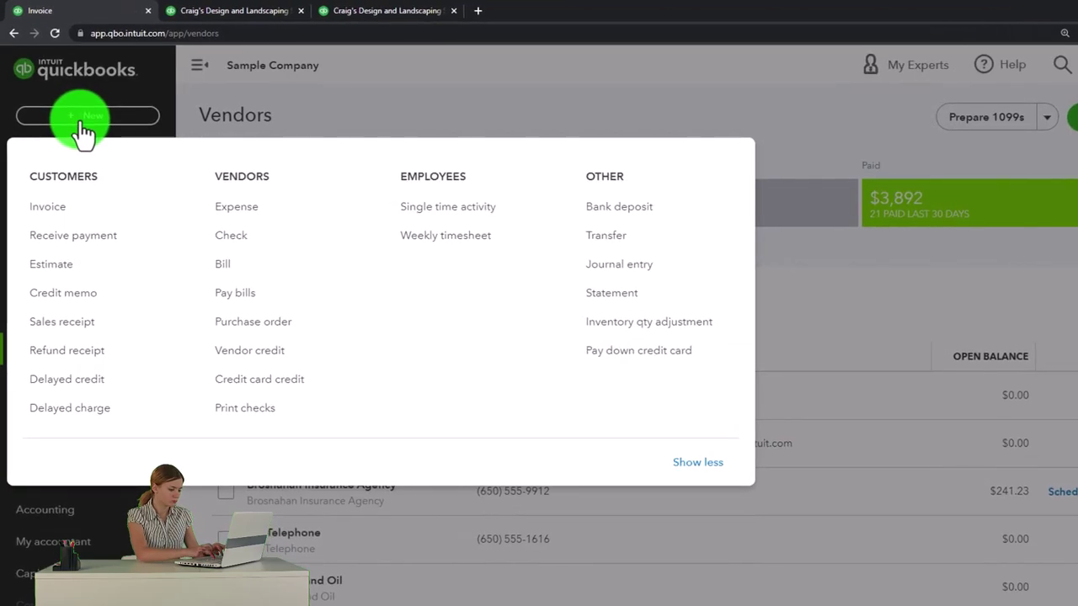
{"action": "left_click", "coordinate": [49, 206]}
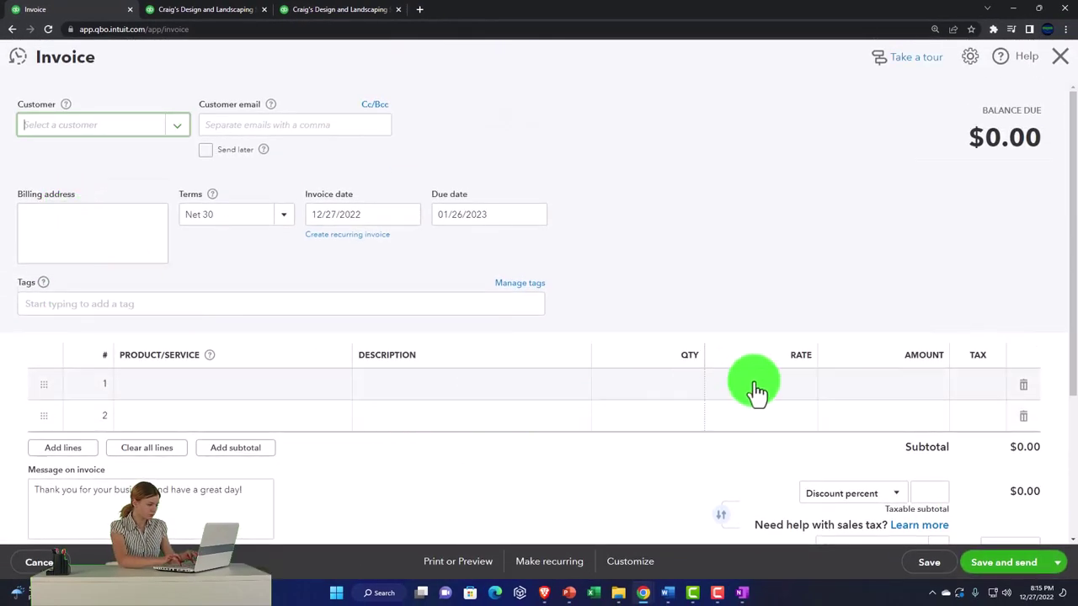
{"action": "left_click", "coordinate": [757, 389]}
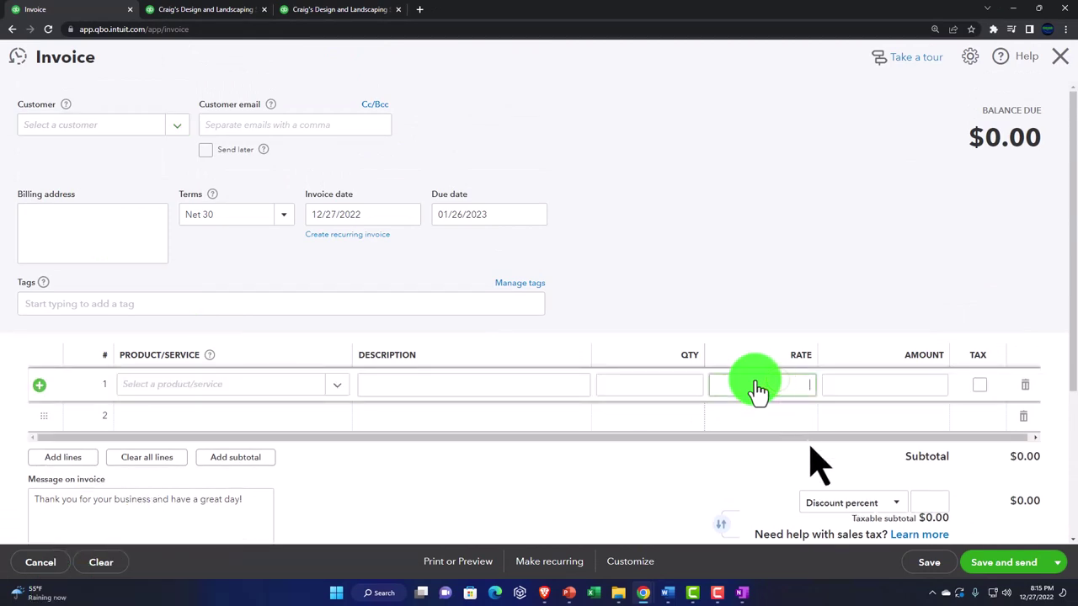
{"action": "left_click", "coordinate": [852, 390]}
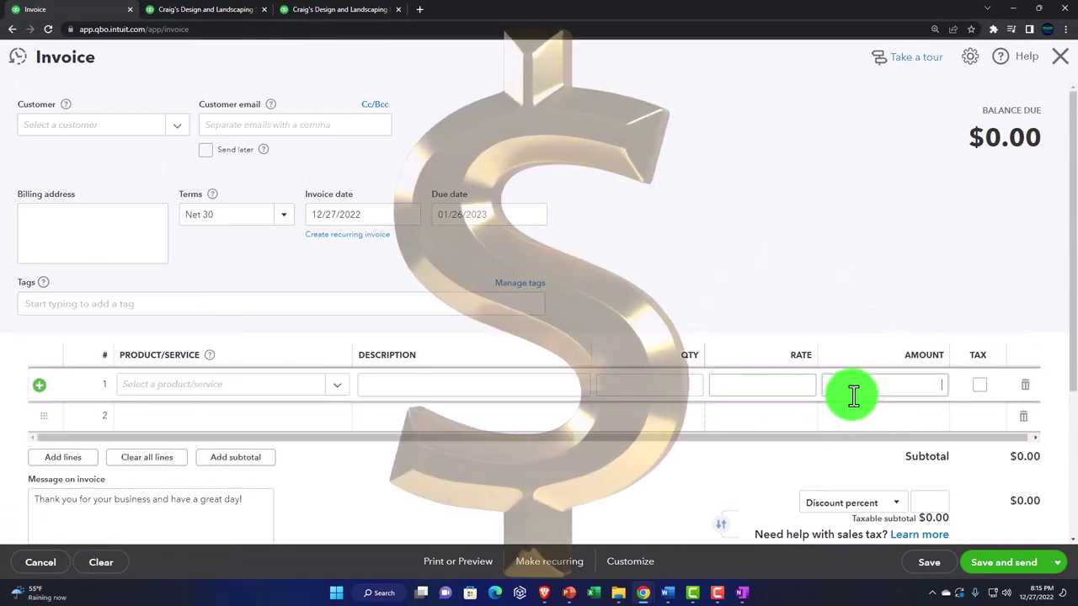
{"action": "left_click", "coordinate": [760, 387]}
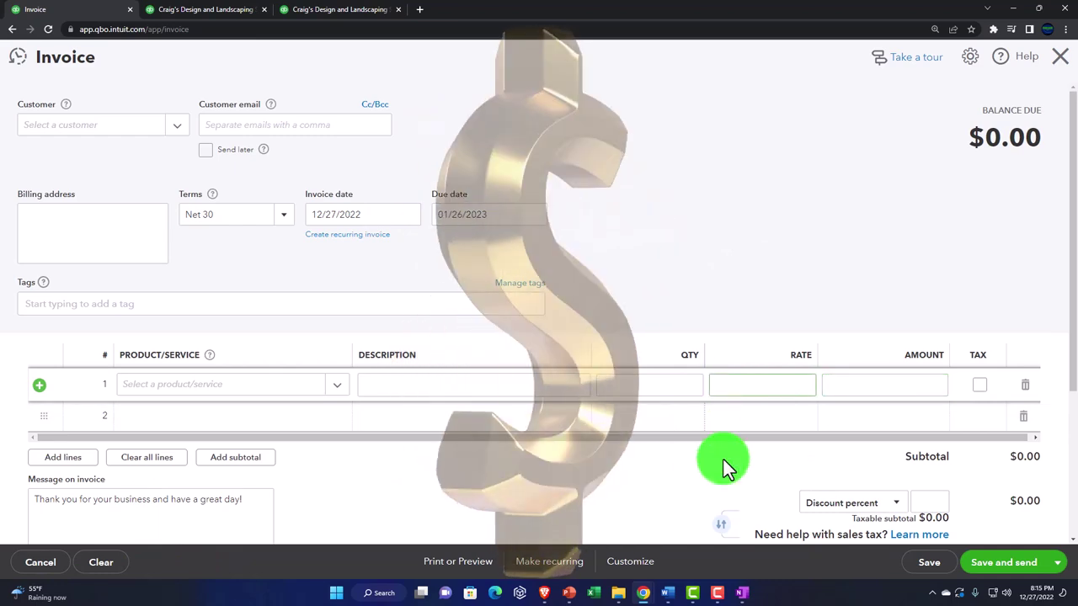
Enter rate expressions 10*15 (giving 150), then 40*5+30, which calculates to 230.
{"action": "type", "text": "10"}
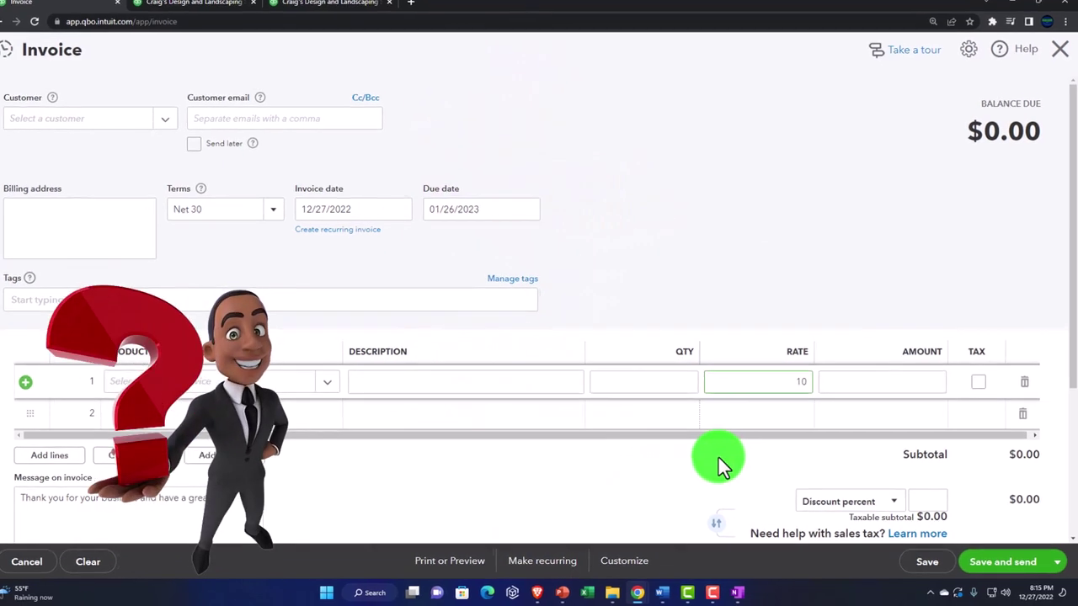
{"action": "type", "text": "*"}
{"action": "type", "text": "15"}
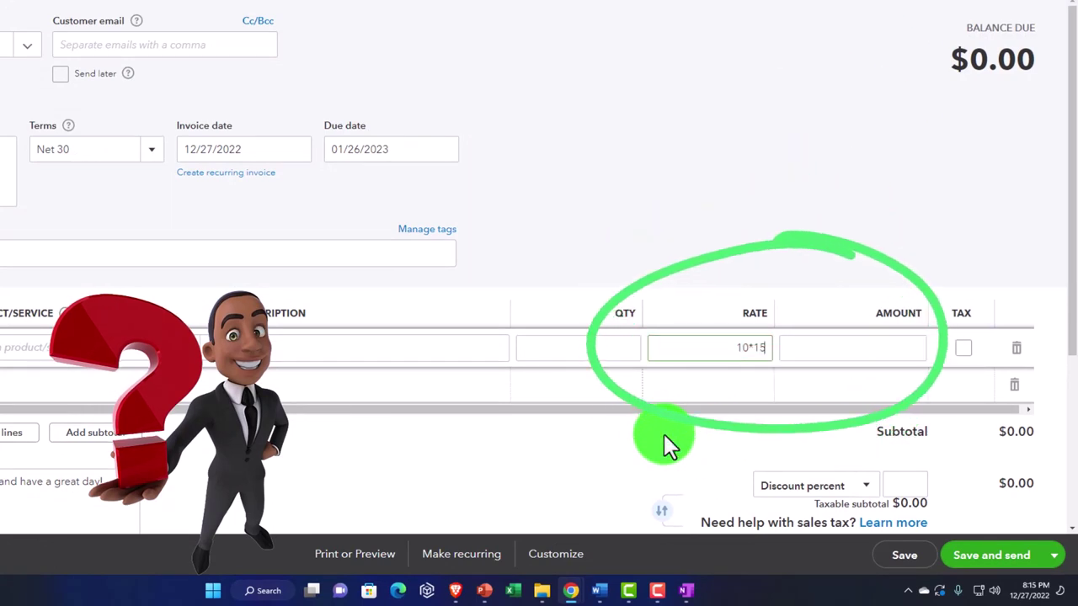
{"action": "key", "text": "Tab"}
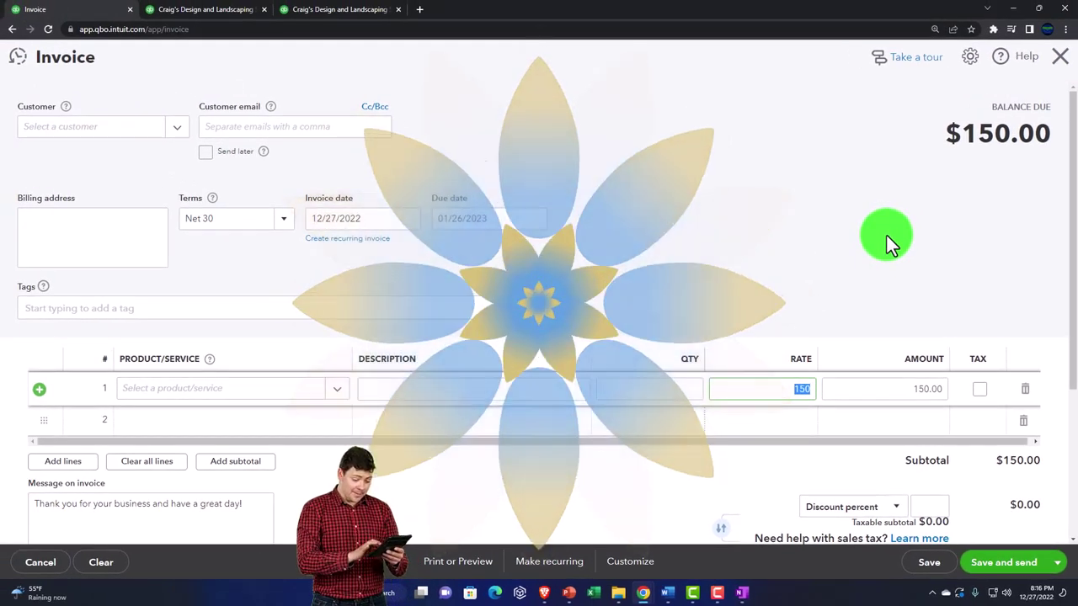
{"action": "type", "text": "40*5"}
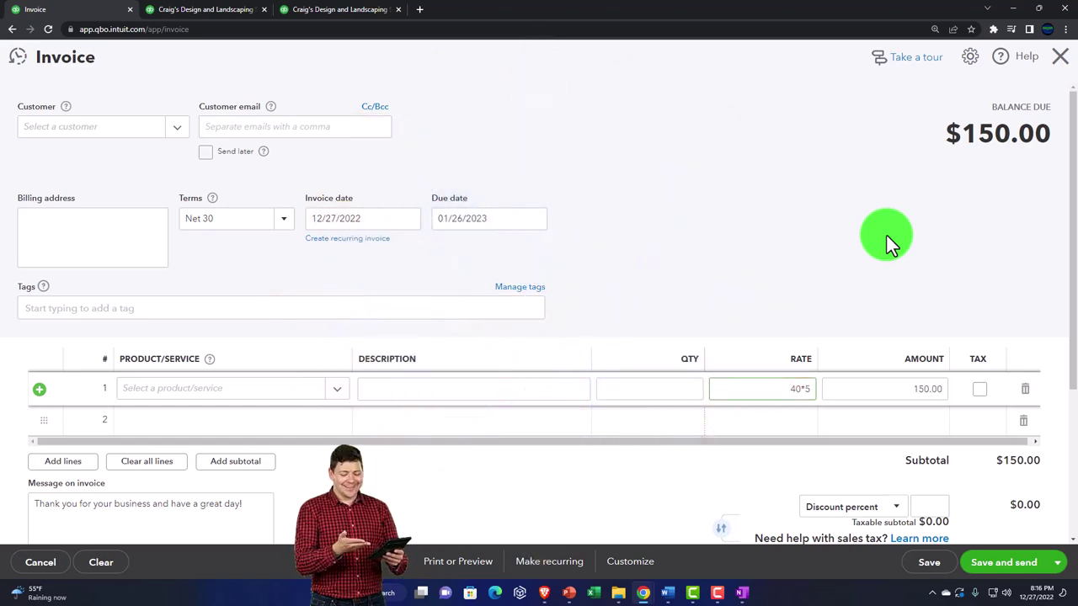
{"action": "type", "text": "+30"}
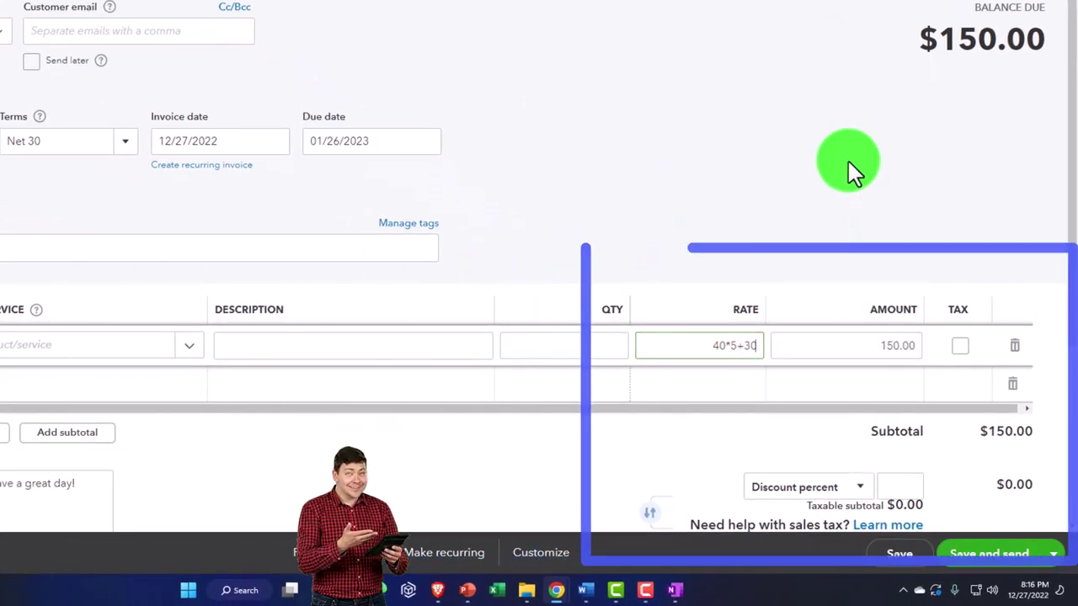
{"action": "key", "text": "Tab"}
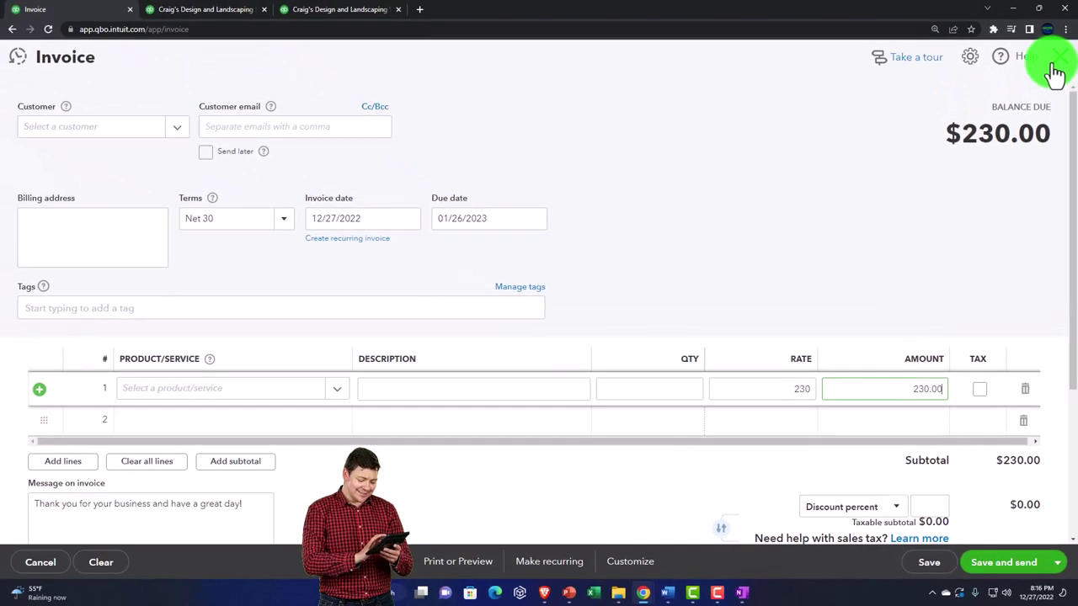
Close the invoice, first choosing to stay, then confirming leaving without saving.
{"action": "left_click", "coordinate": [1058, 59]}
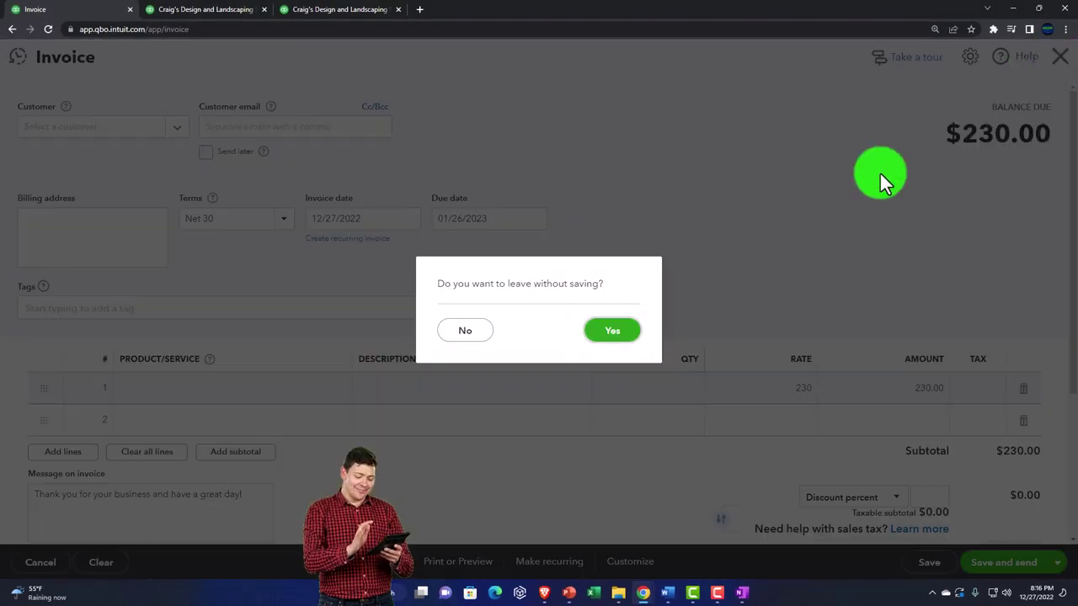
{"action": "left_click", "coordinate": [474, 335]}
{"action": "left_click", "coordinate": [1057, 59]}
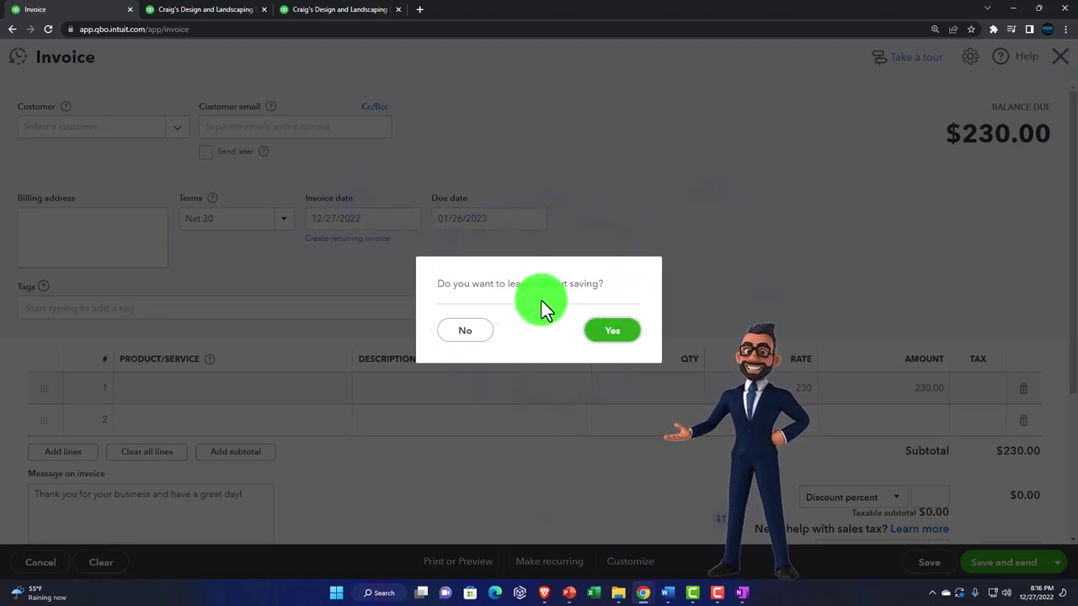
{"action": "left_click", "coordinate": [617, 335]}
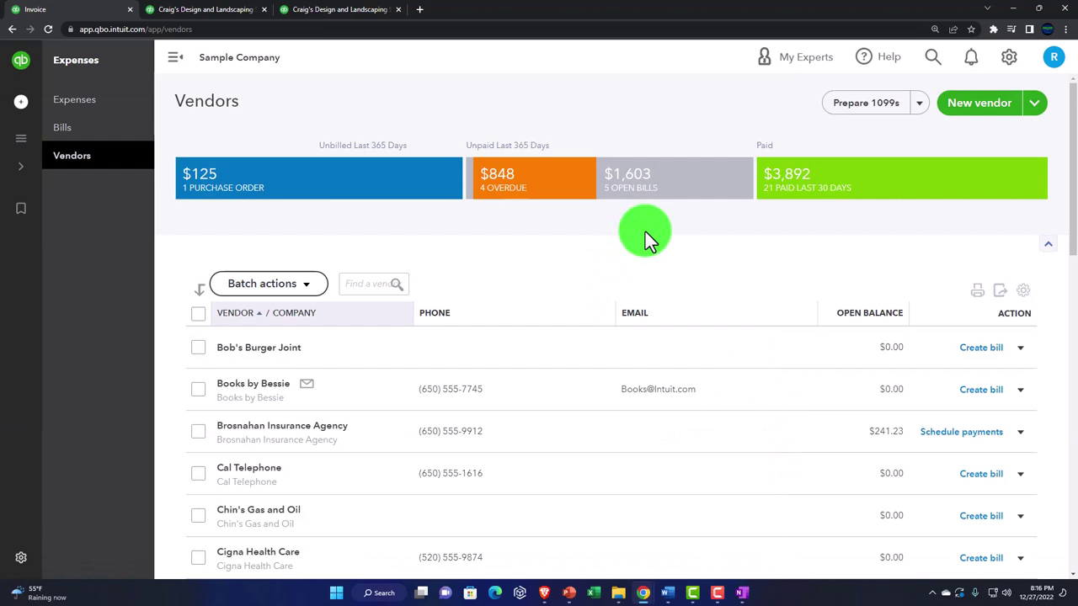
Adjust the Vendors page browser zoom with Ctrl+plus and Ctrl+minus.
{"action": "key", "text": "ctrl+plus"}
{"action": "key", "text": "ctrl+plus"}
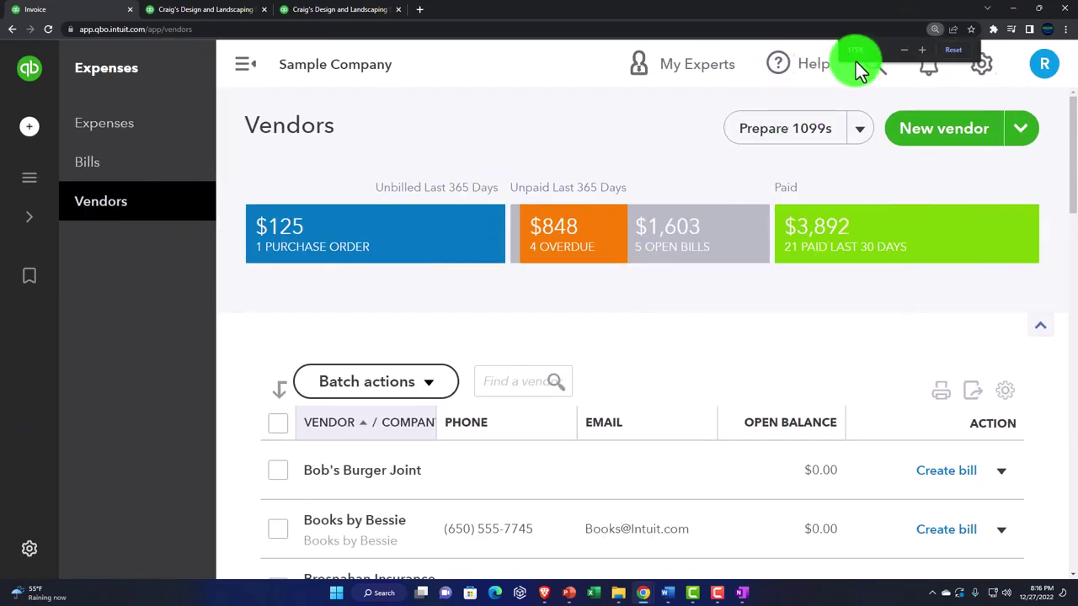
{"action": "key", "text": "ctrl+minus"}
{"action": "key", "text": "ctrl+minus"}
{"action": "key", "text": "ctrl+minus"}
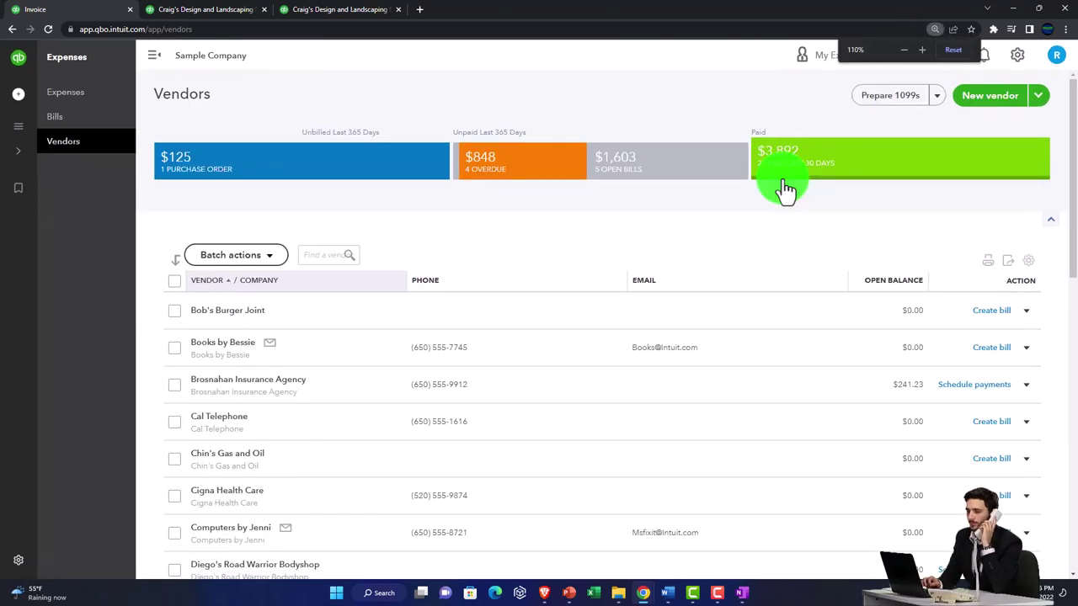
{"action": "key", "text": "ctrl+plus"}
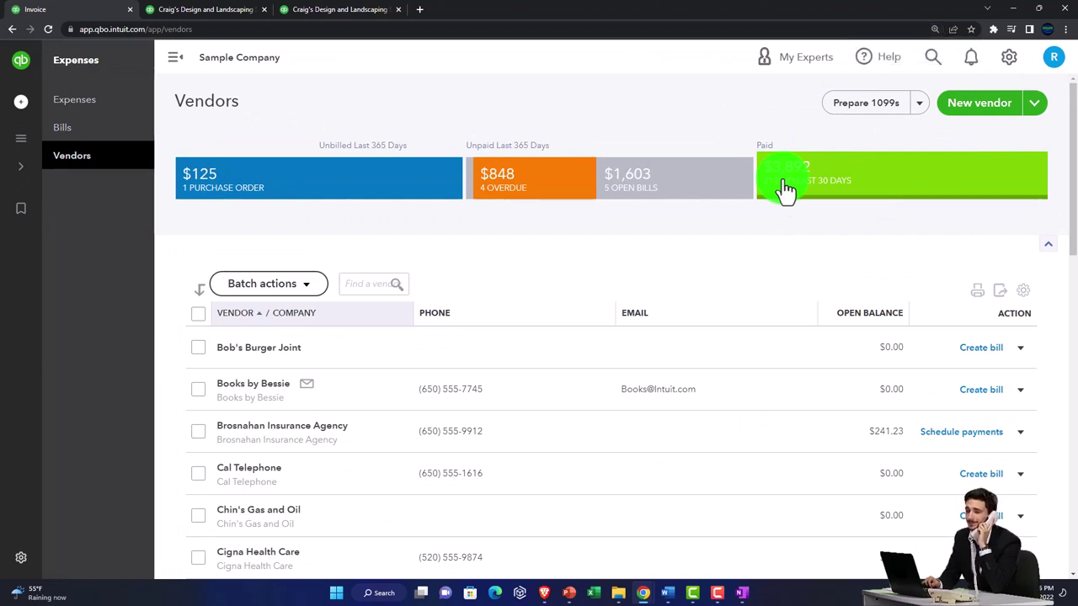
{"action": "left_click", "coordinate": [785, 189]}
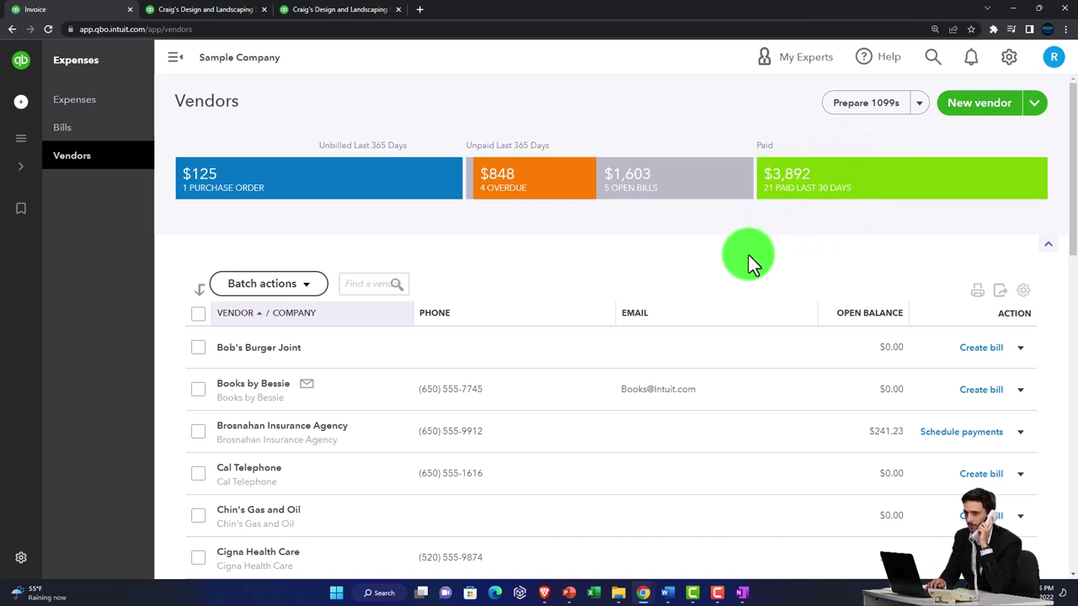
Switch QuickBooks to Business view from the gear menu.
{"action": "left_click", "coordinate": [35, 112]}
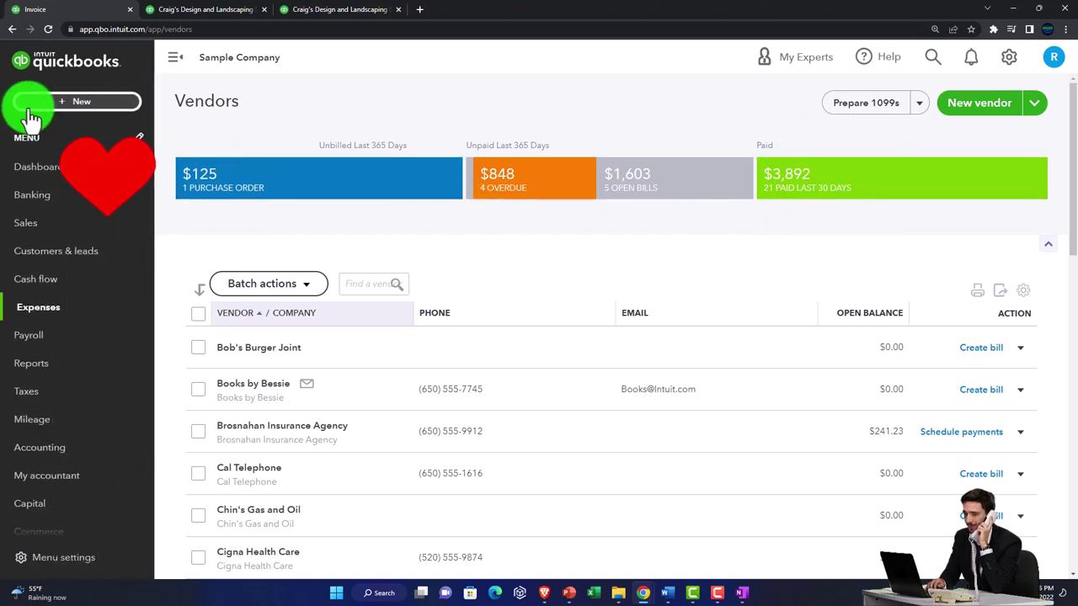
{"action": "left_click", "coordinate": [1014, 59]}
{"action": "left_click", "coordinate": [938, 385]}
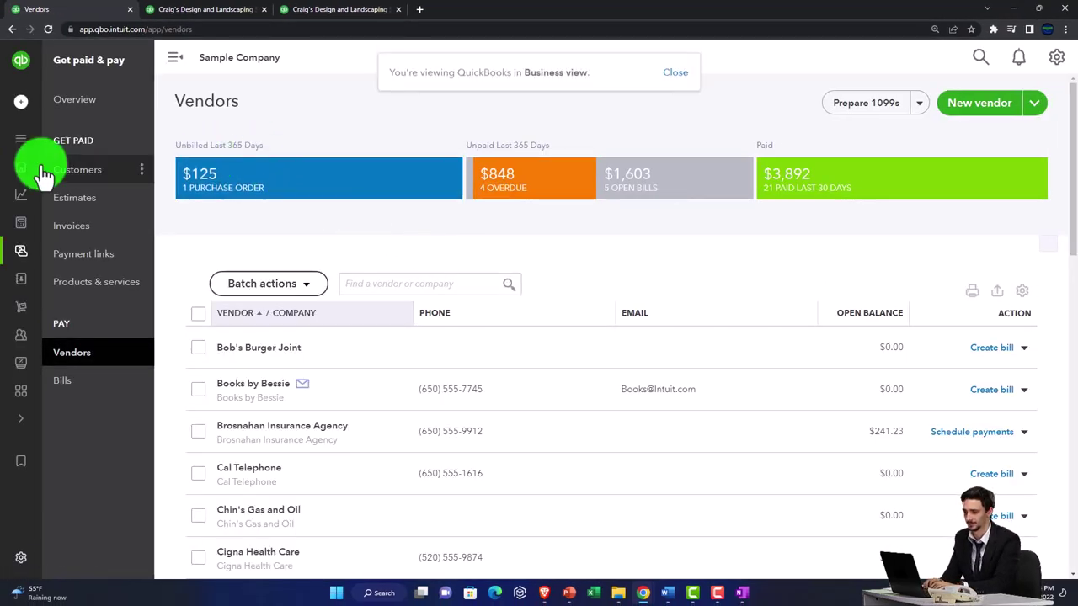
Open Get things done, then briefly open and close the New and gear menus.
{"action": "left_click", "coordinate": [31, 176]}
{"action": "left_click", "coordinate": [55, 102]}
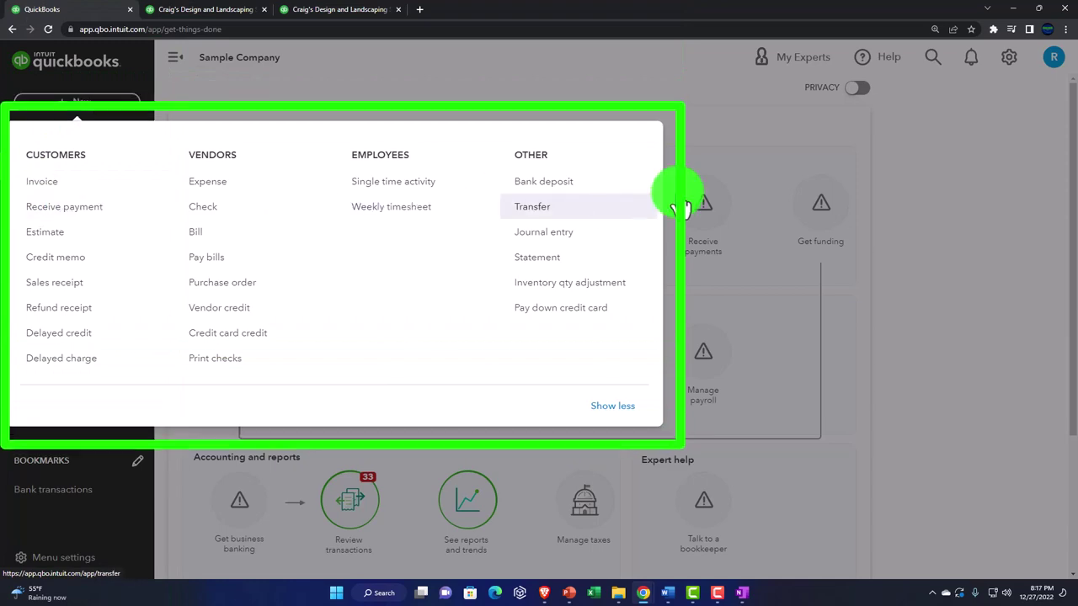
{"action": "left_click", "coordinate": [972, 173]}
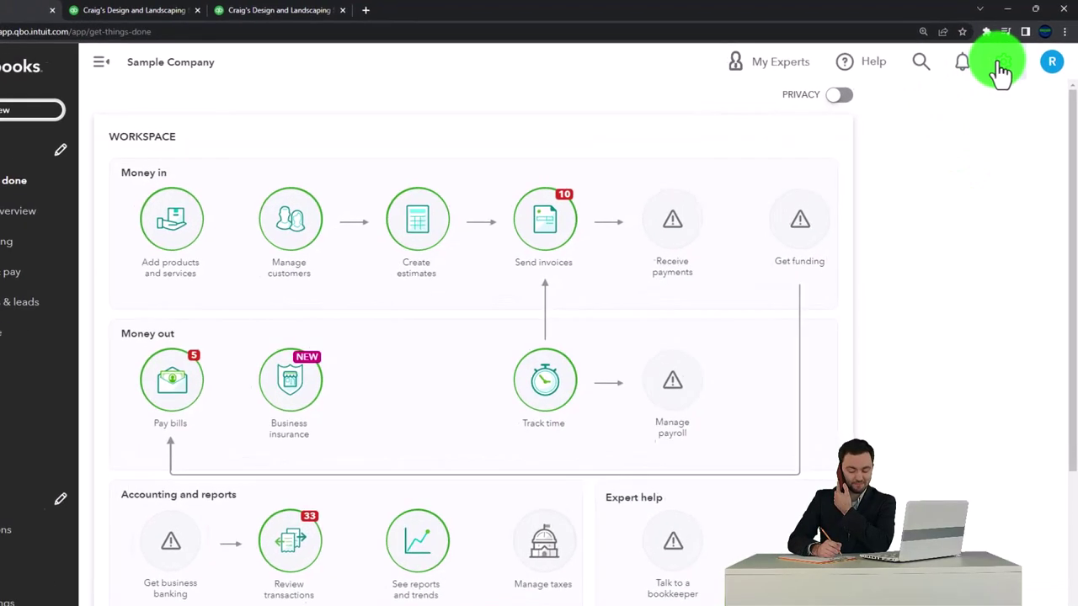
{"action": "left_click", "coordinate": [1008, 57]}
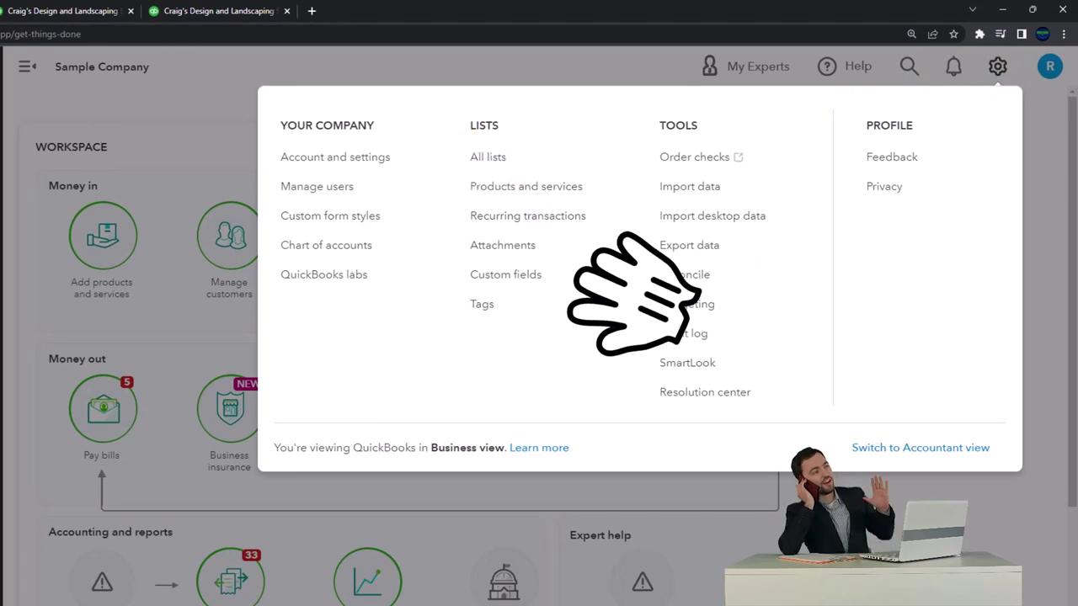
{"action": "left_click", "coordinate": [950, 500]}
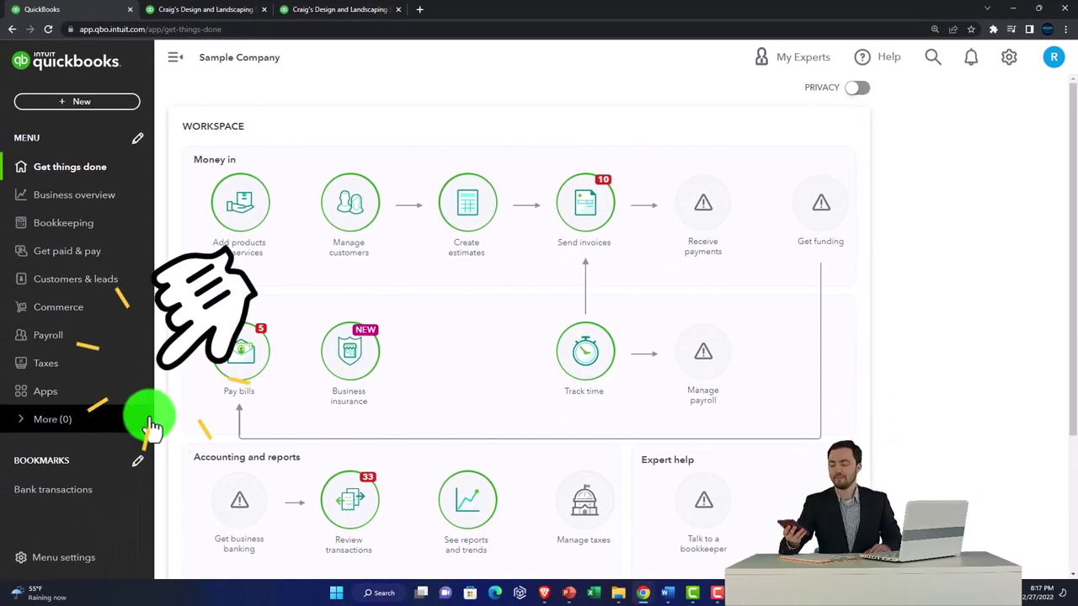
View the full Chart of Accounts under Bookkeeping, then move on to Customers.
{"action": "left_click", "coordinate": [70, 224]}
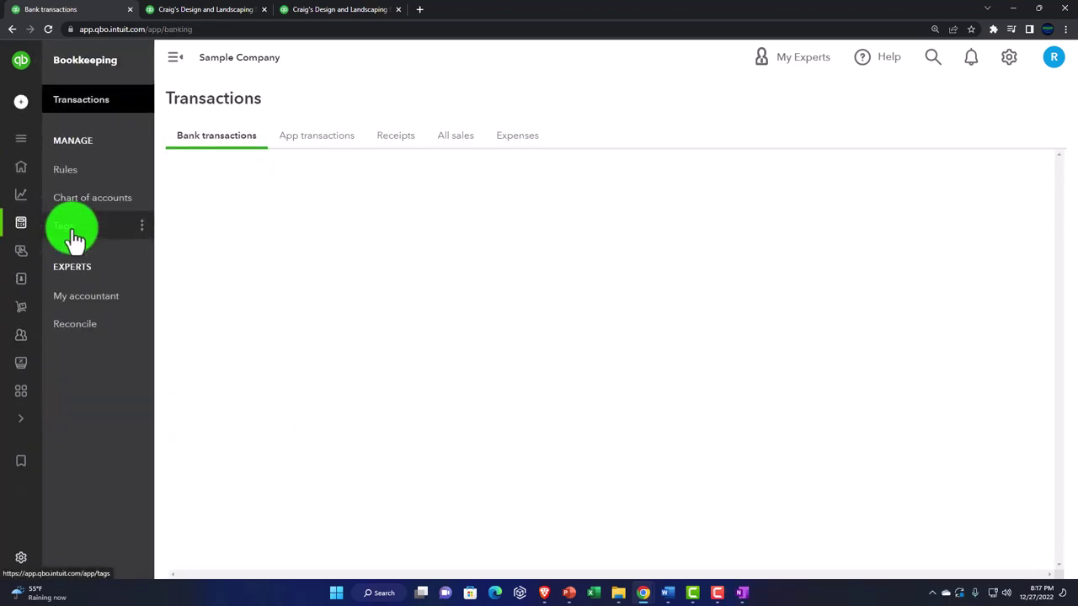
{"action": "left_click", "coordinate": [75, 215]}
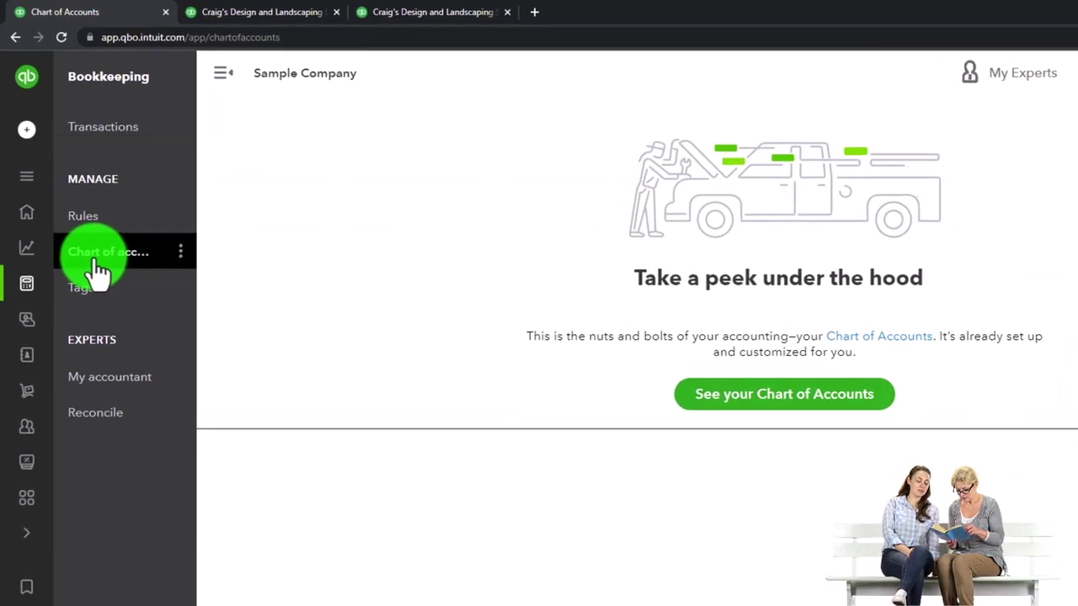
{"action": "left_click", "coordinate": [771, 394]}
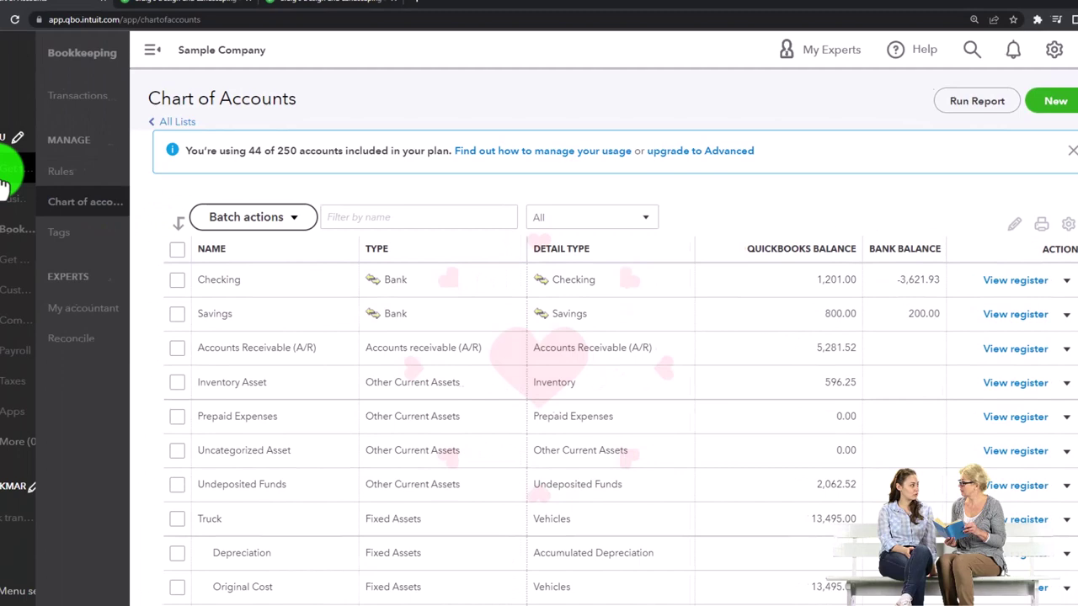
{"action": "left_click", "coordinate": [50, 178]}
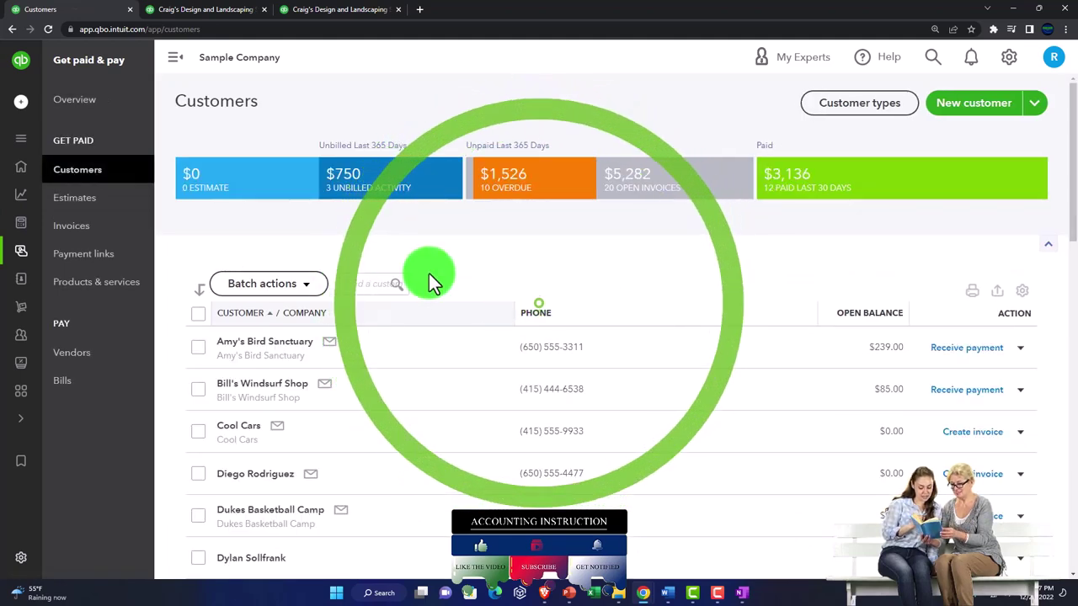
Browse Get paid & pay to the Invoices list and scroll down it.
{"action": "left_click", "coordinate": [25, 253]}
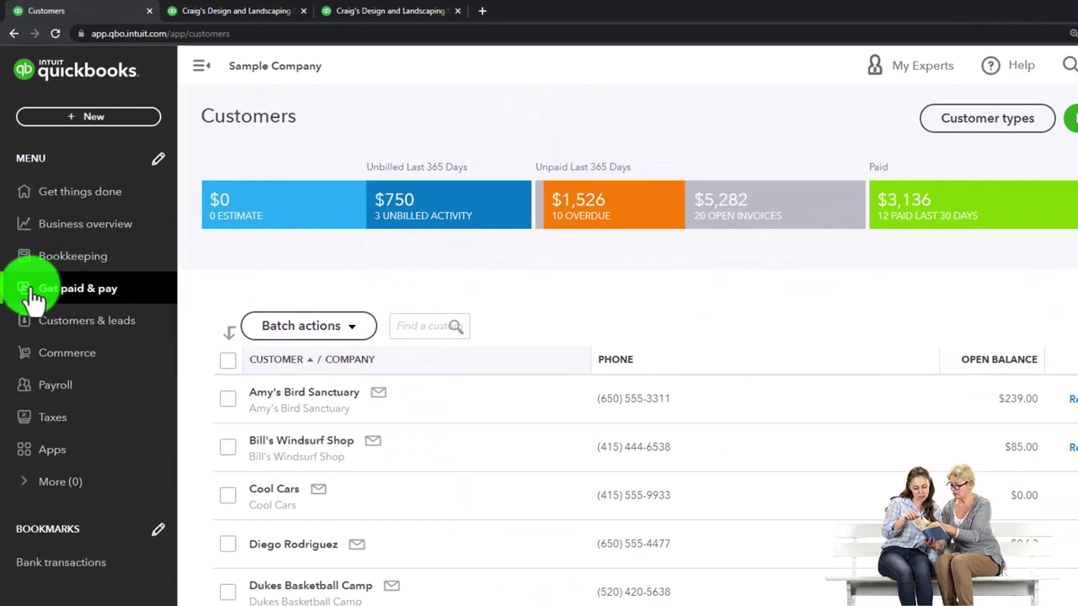
{"action": "left_click", "coordinate": [42, 311]}
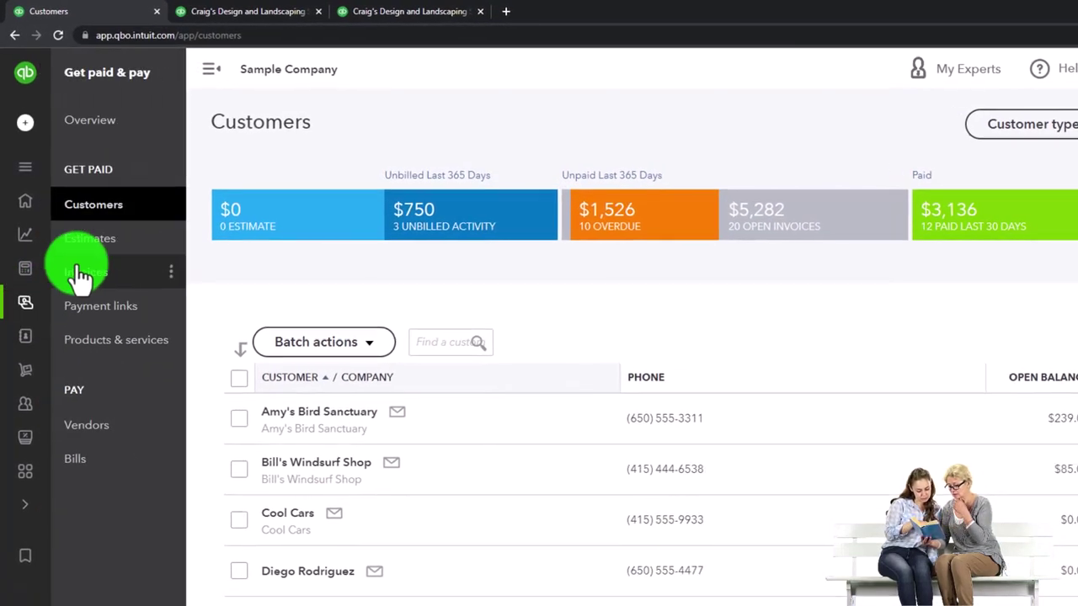
{"action": "left_click", "coordinate": [109, 240]}
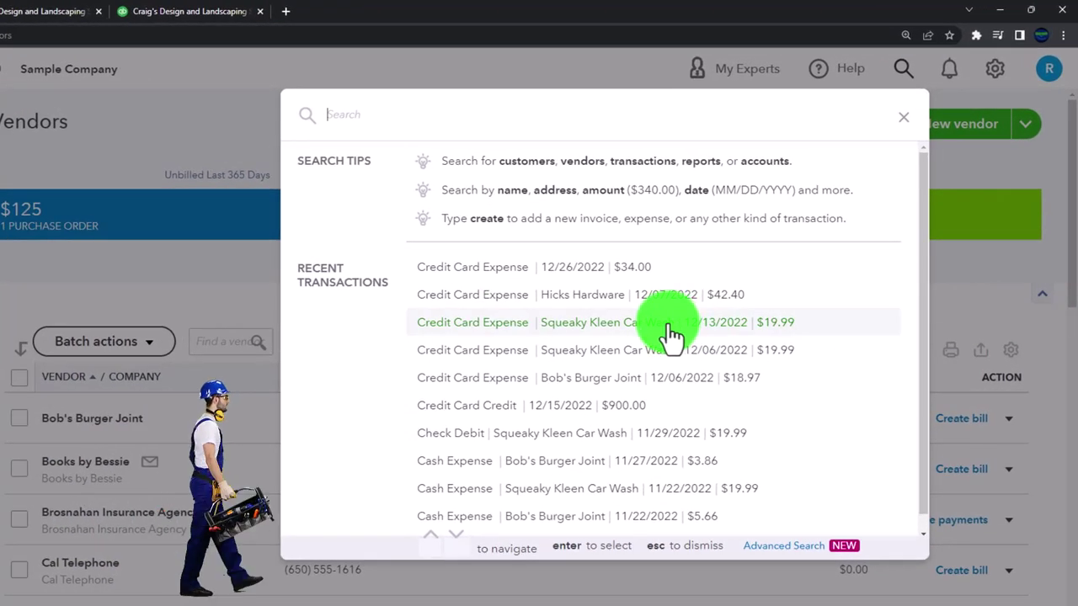
{"action": "scroll", "coordinate": [671, 337], "scroll_direction": "down", "scroll_amount": 1}
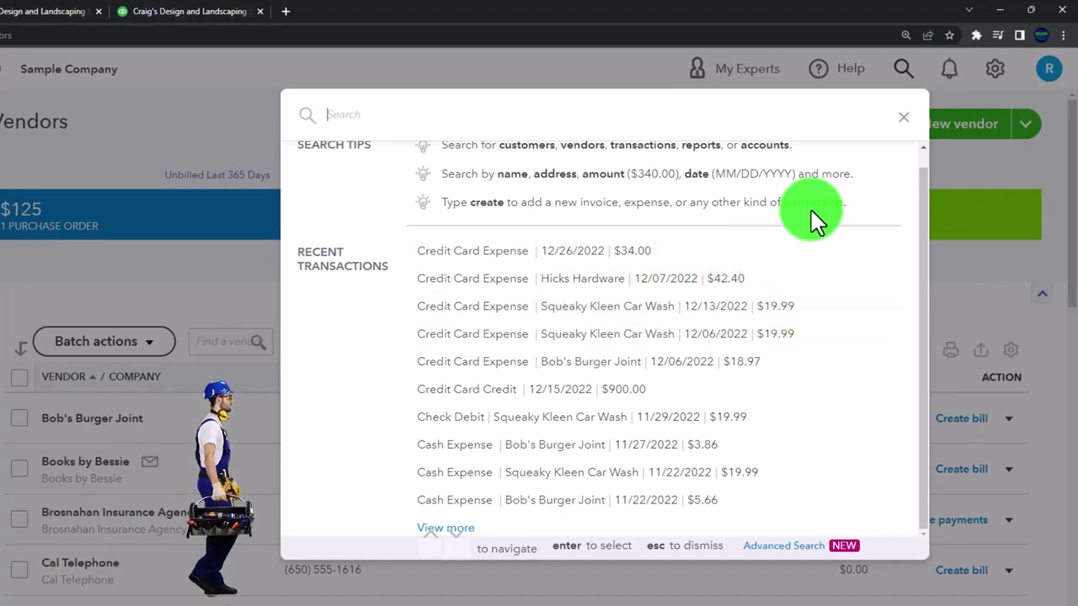